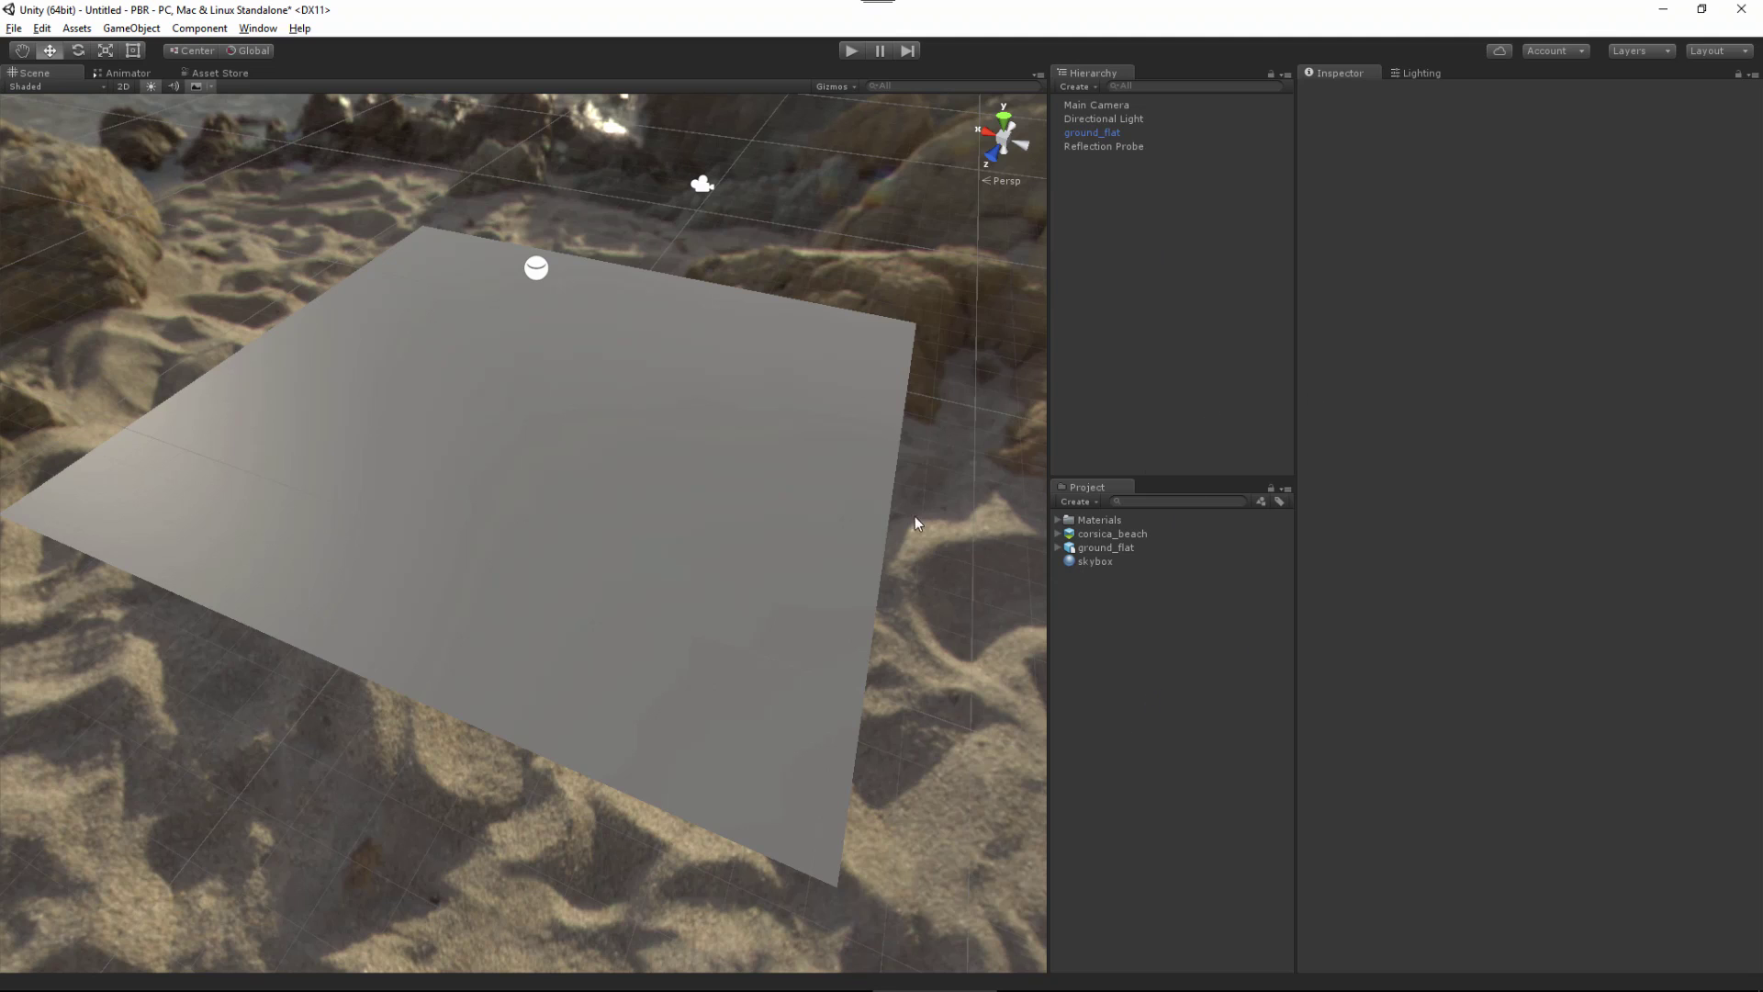
Step: Import the rocks_dirt_ground.sbsar Substance file into the project assets
right_click(1090, 608)
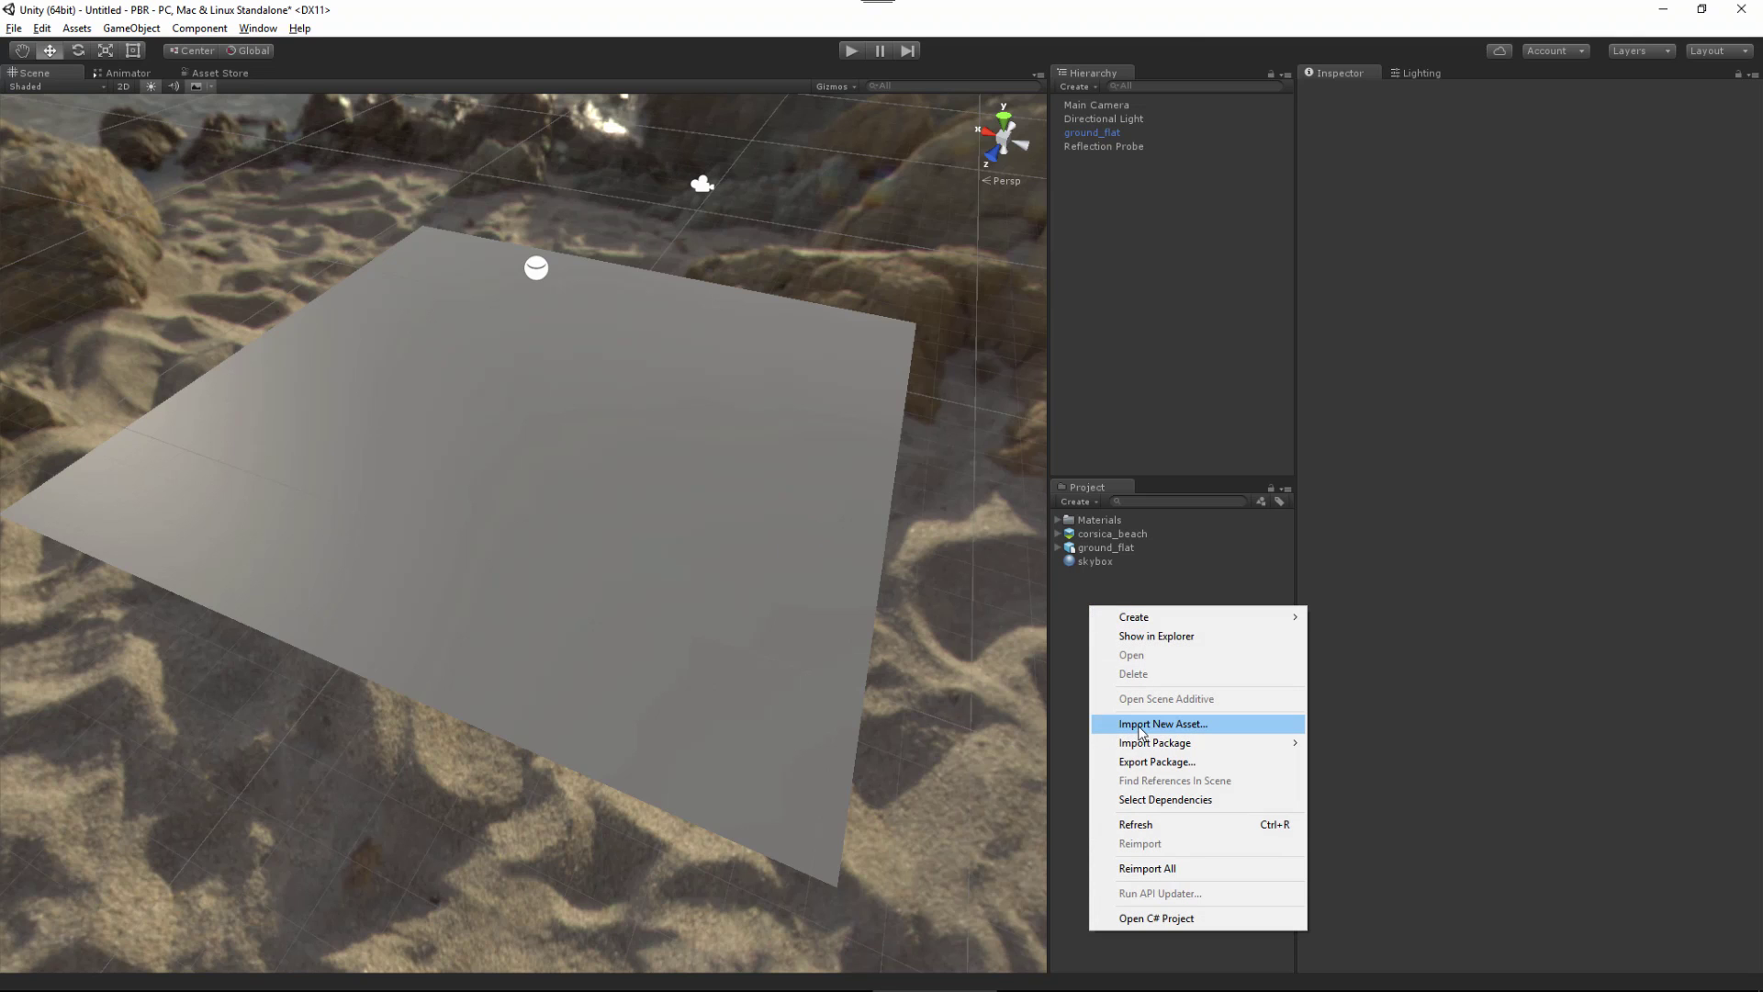
left_click(1141, 725)
left_click(363, 283)
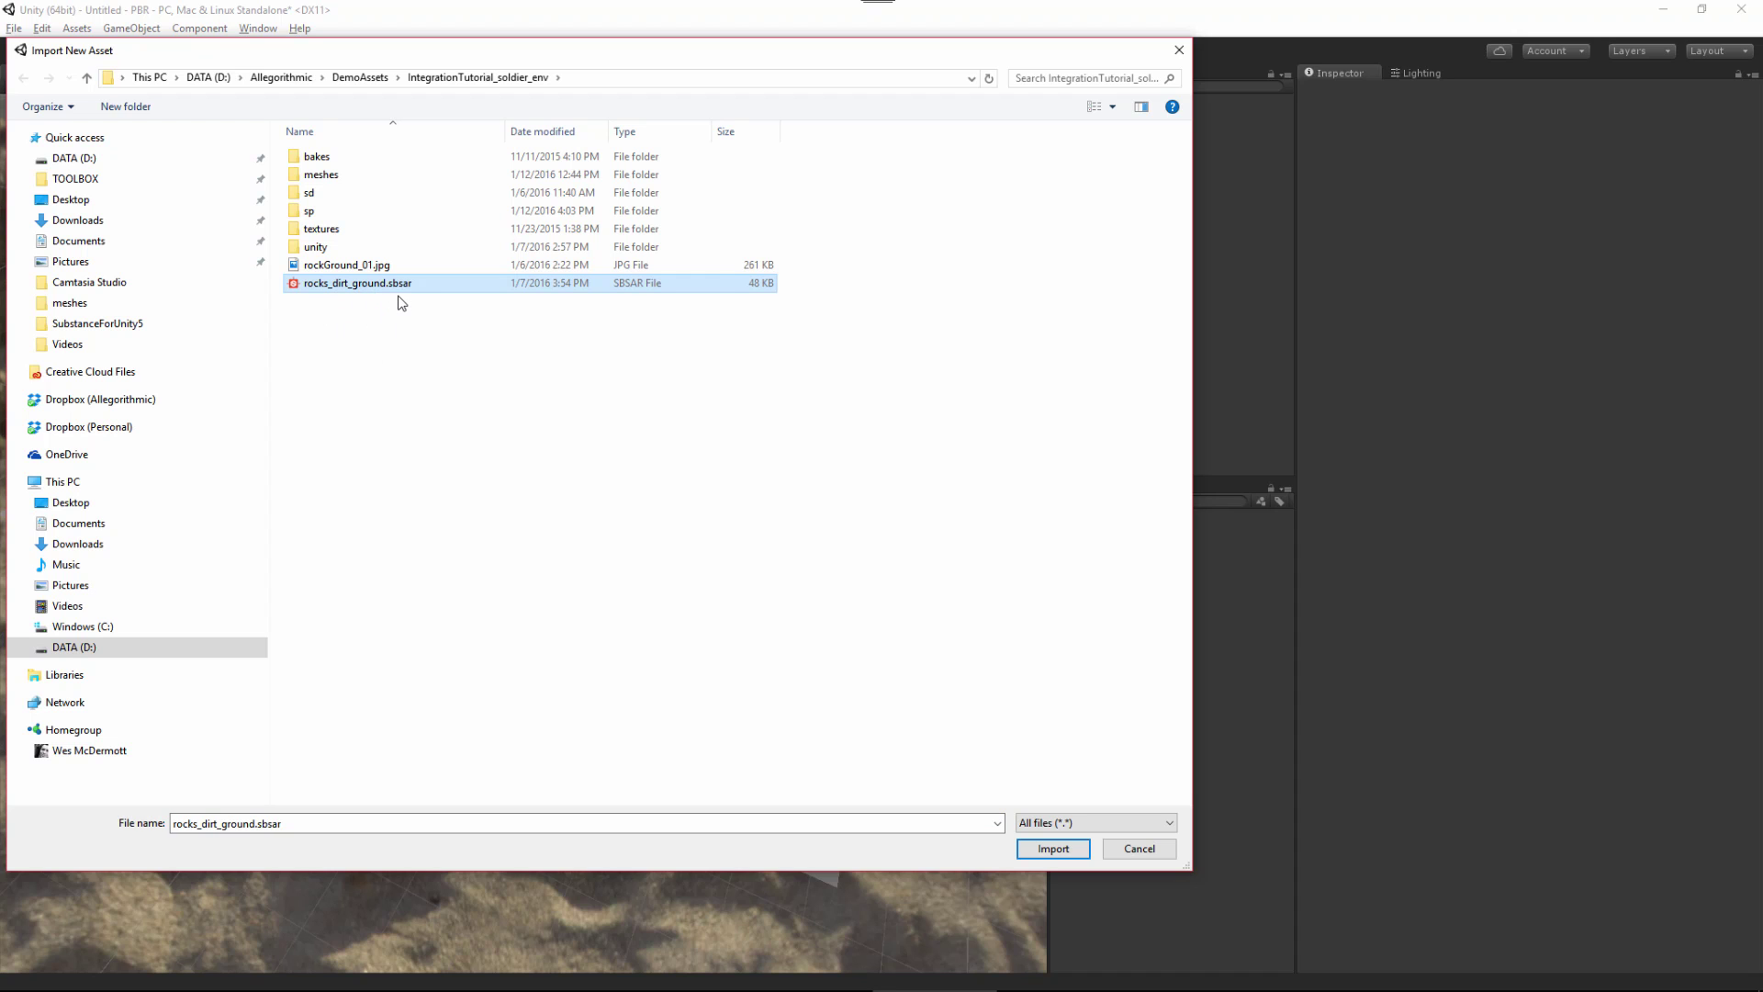
left_click(1053, 848)
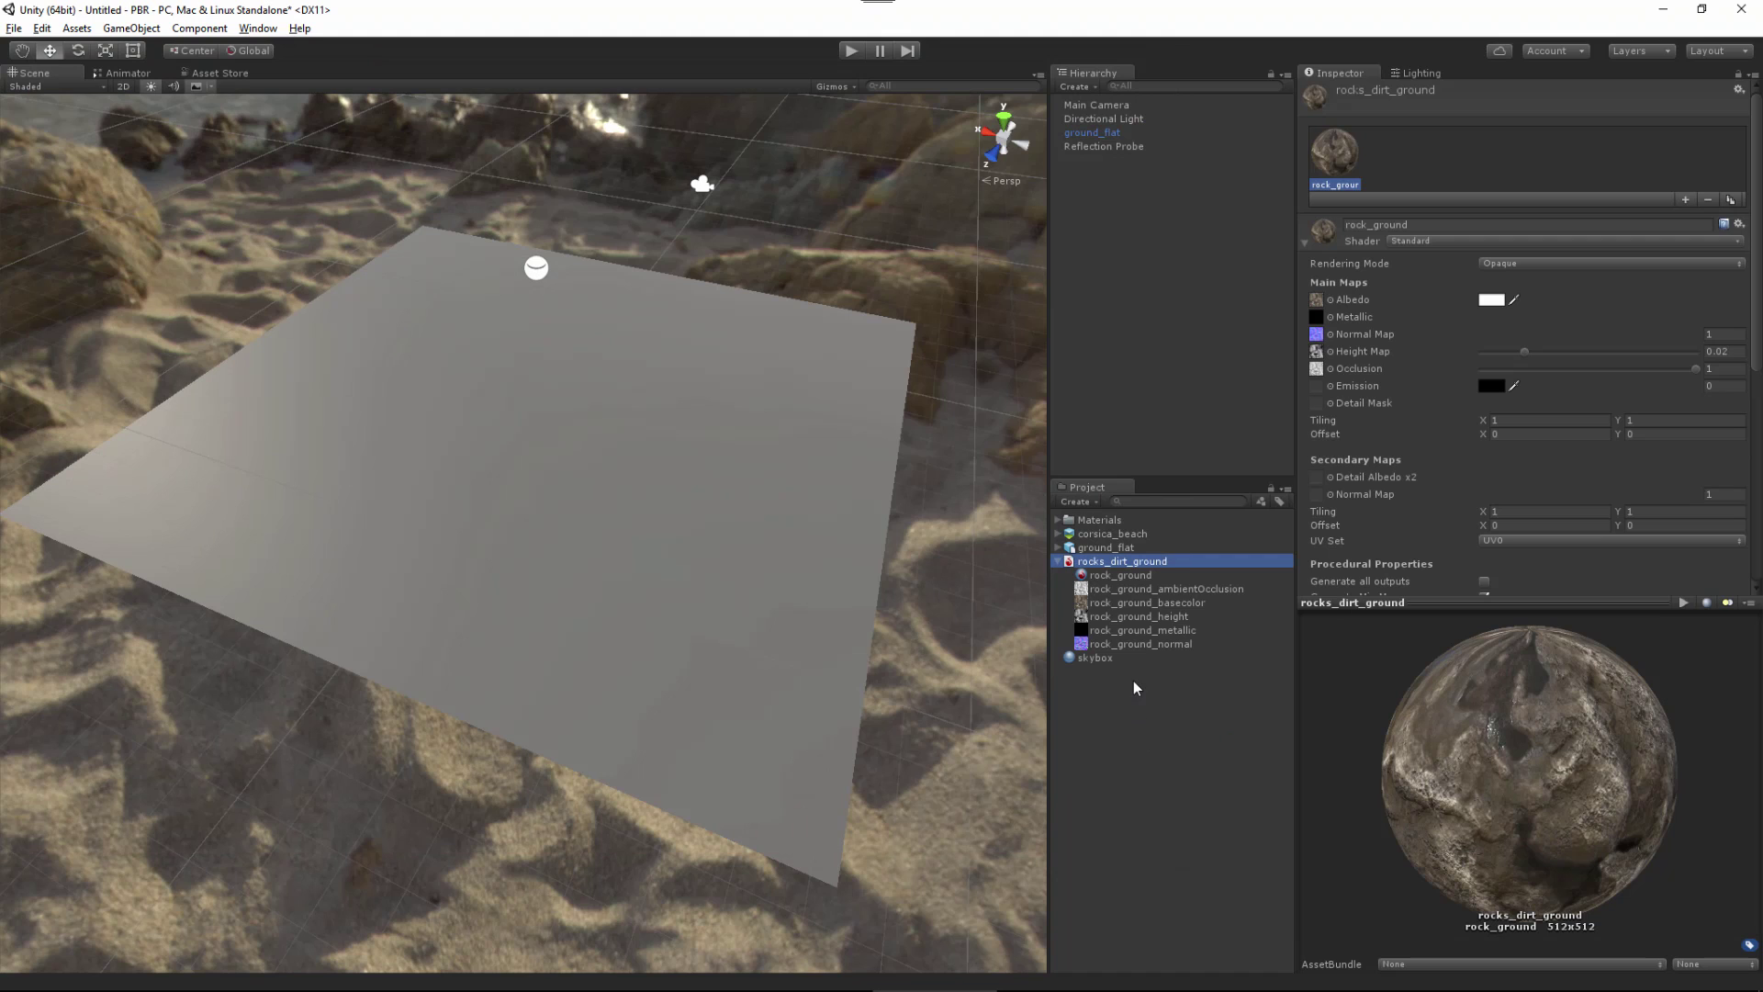
Step: Select the rock_ground material and expand the preview area to show its Generated Textures
left_click(1139, 578)
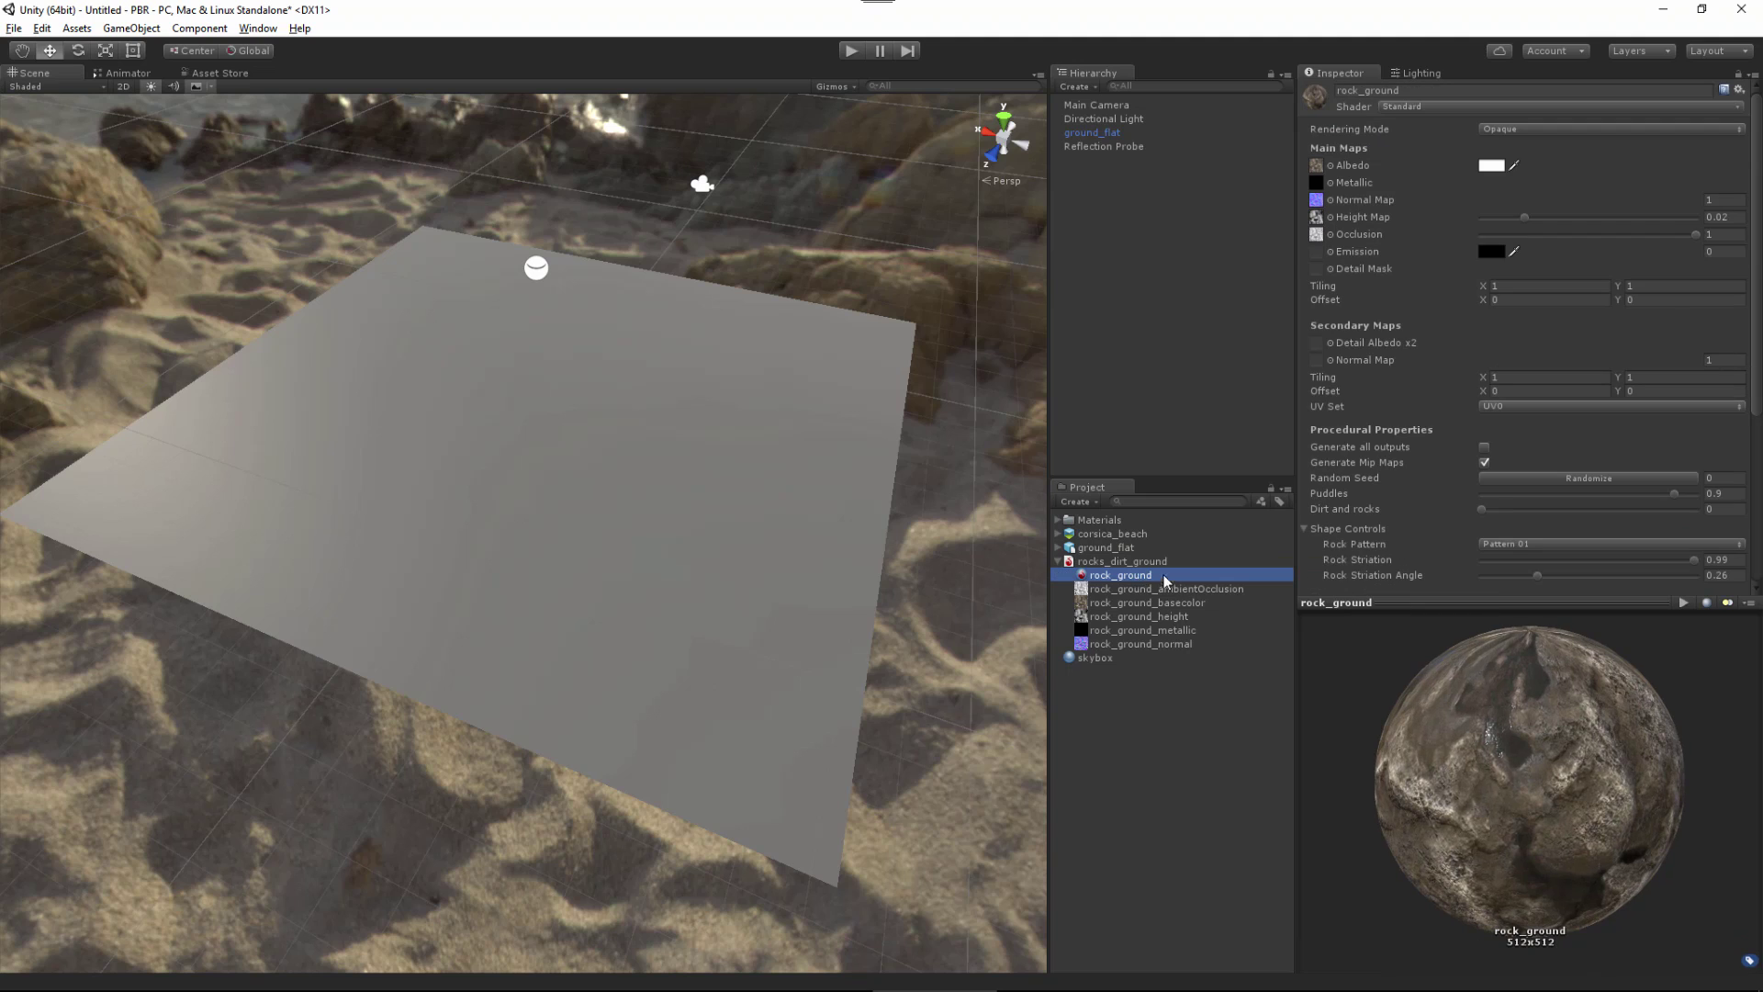
left_click_drag(1405, 602, 1405, 719)
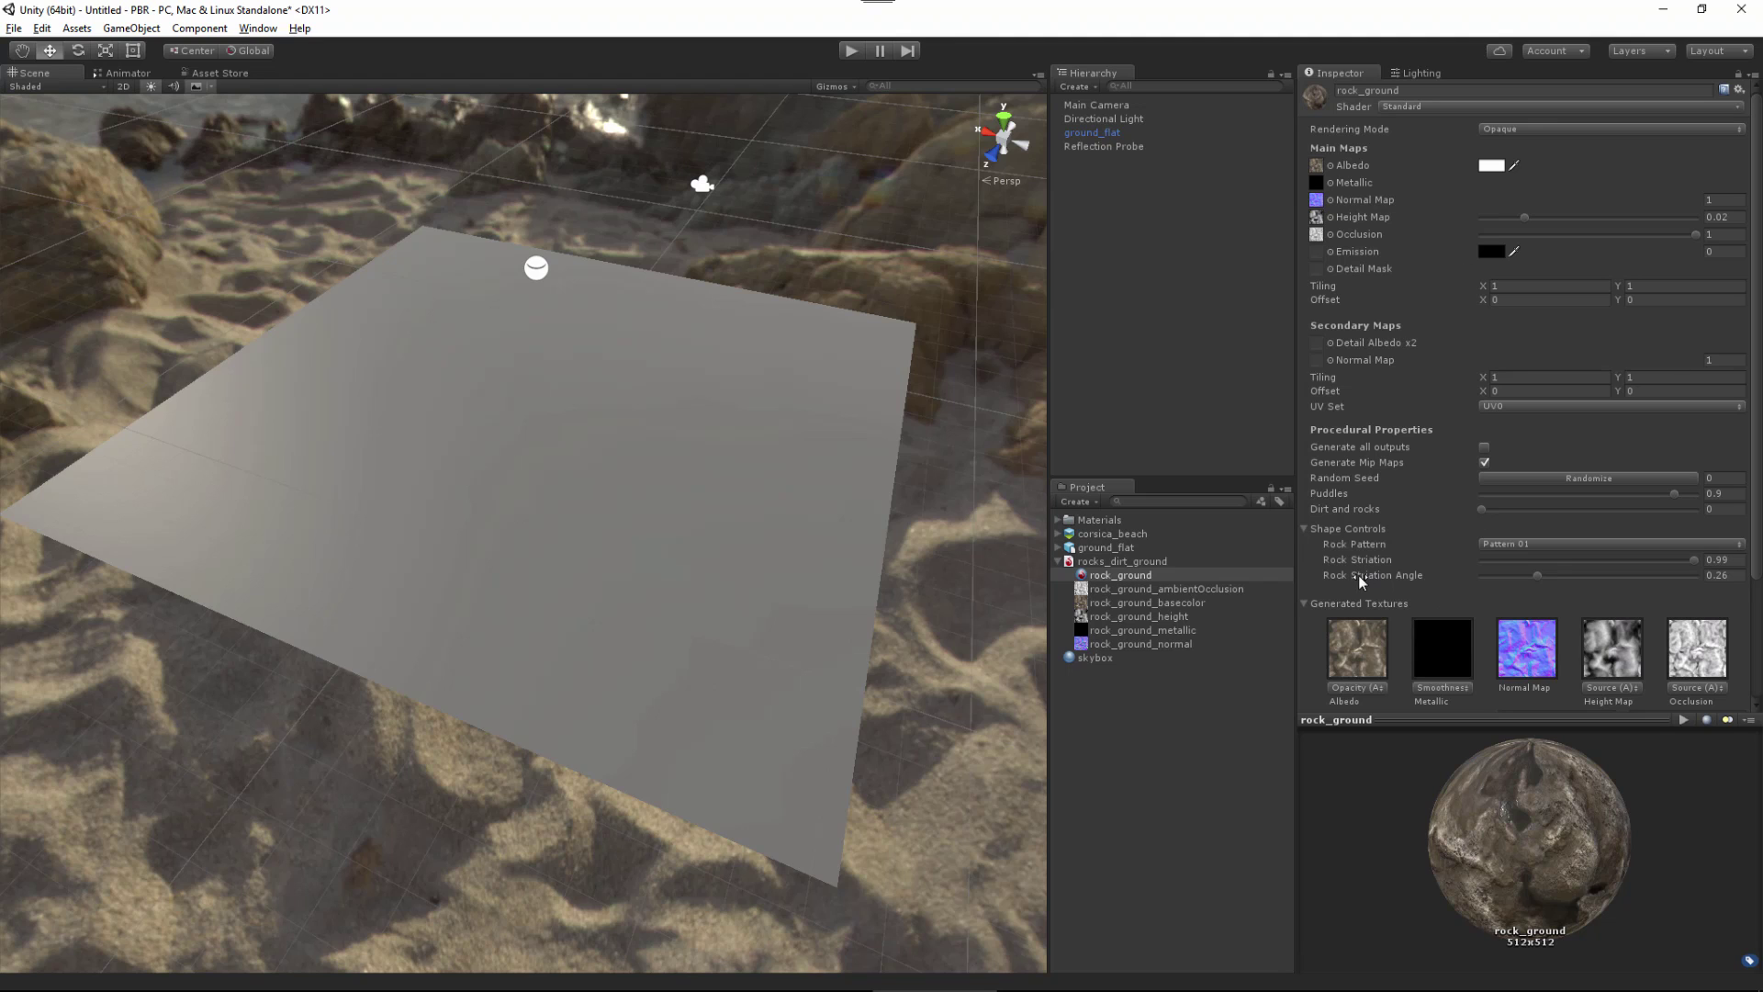
Step: View the rock_ground_metallic texture's alpha channel in an enlarged preview, then reselect rock_ground
left_click(1126, 632)
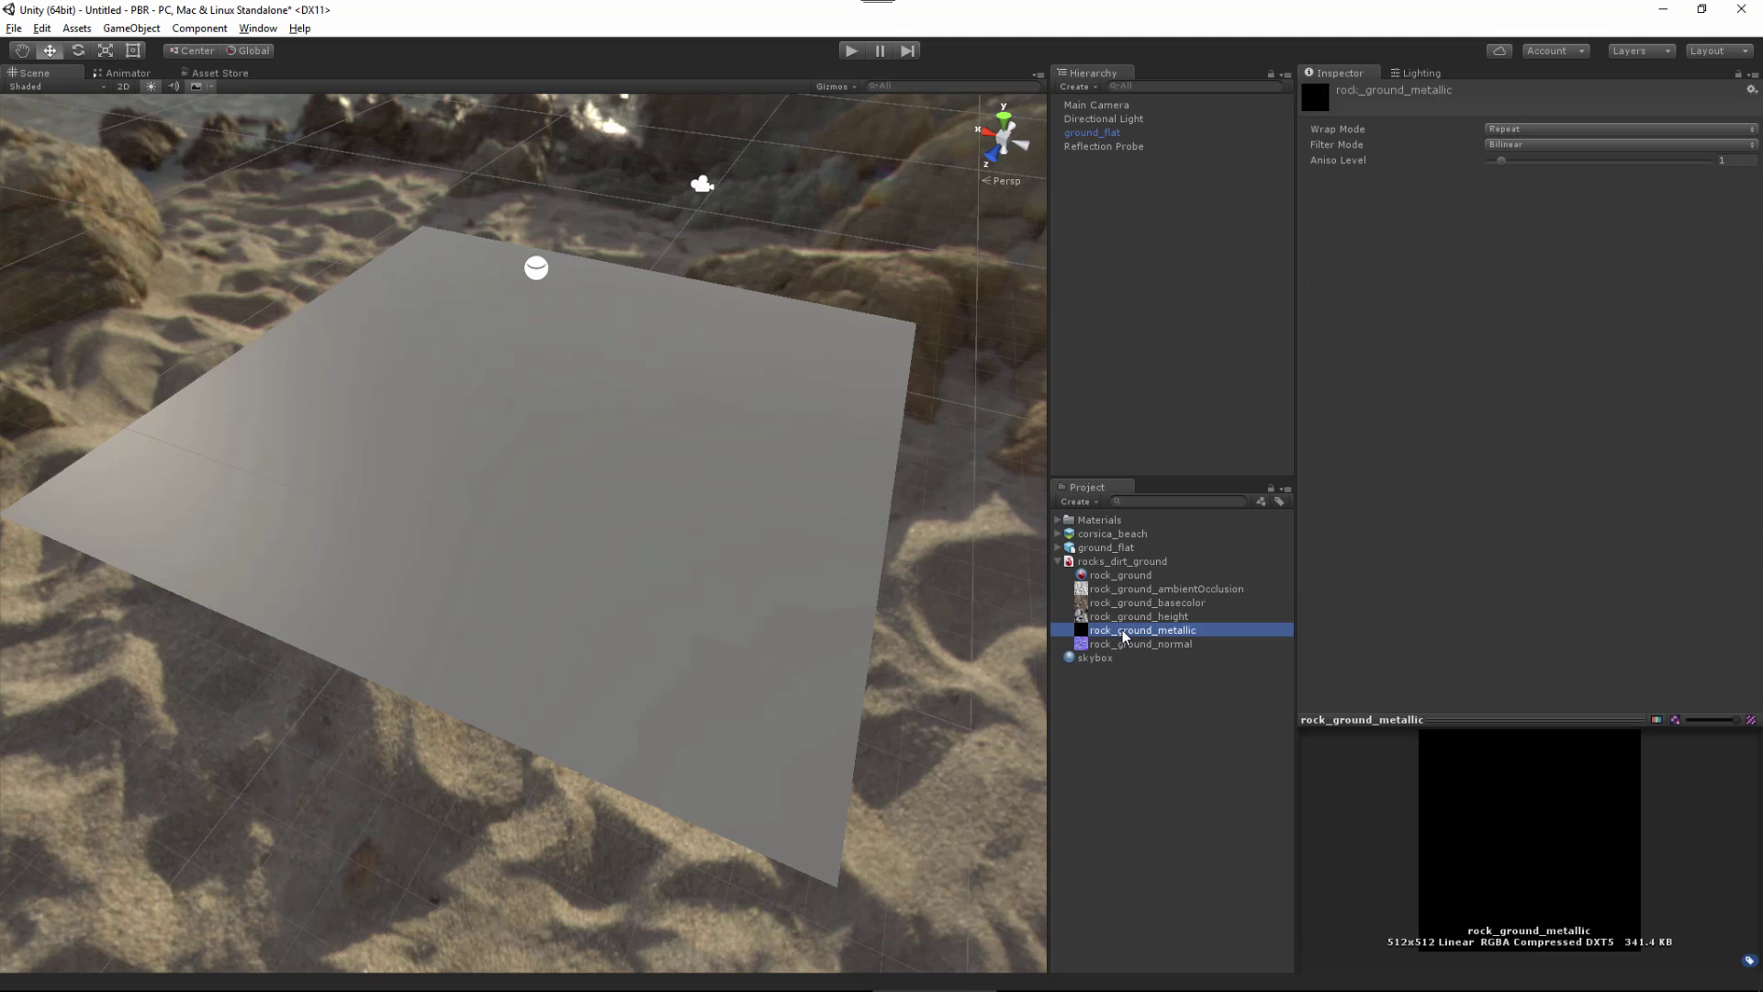
left_click_drag(1473, 719, 1474, 358)
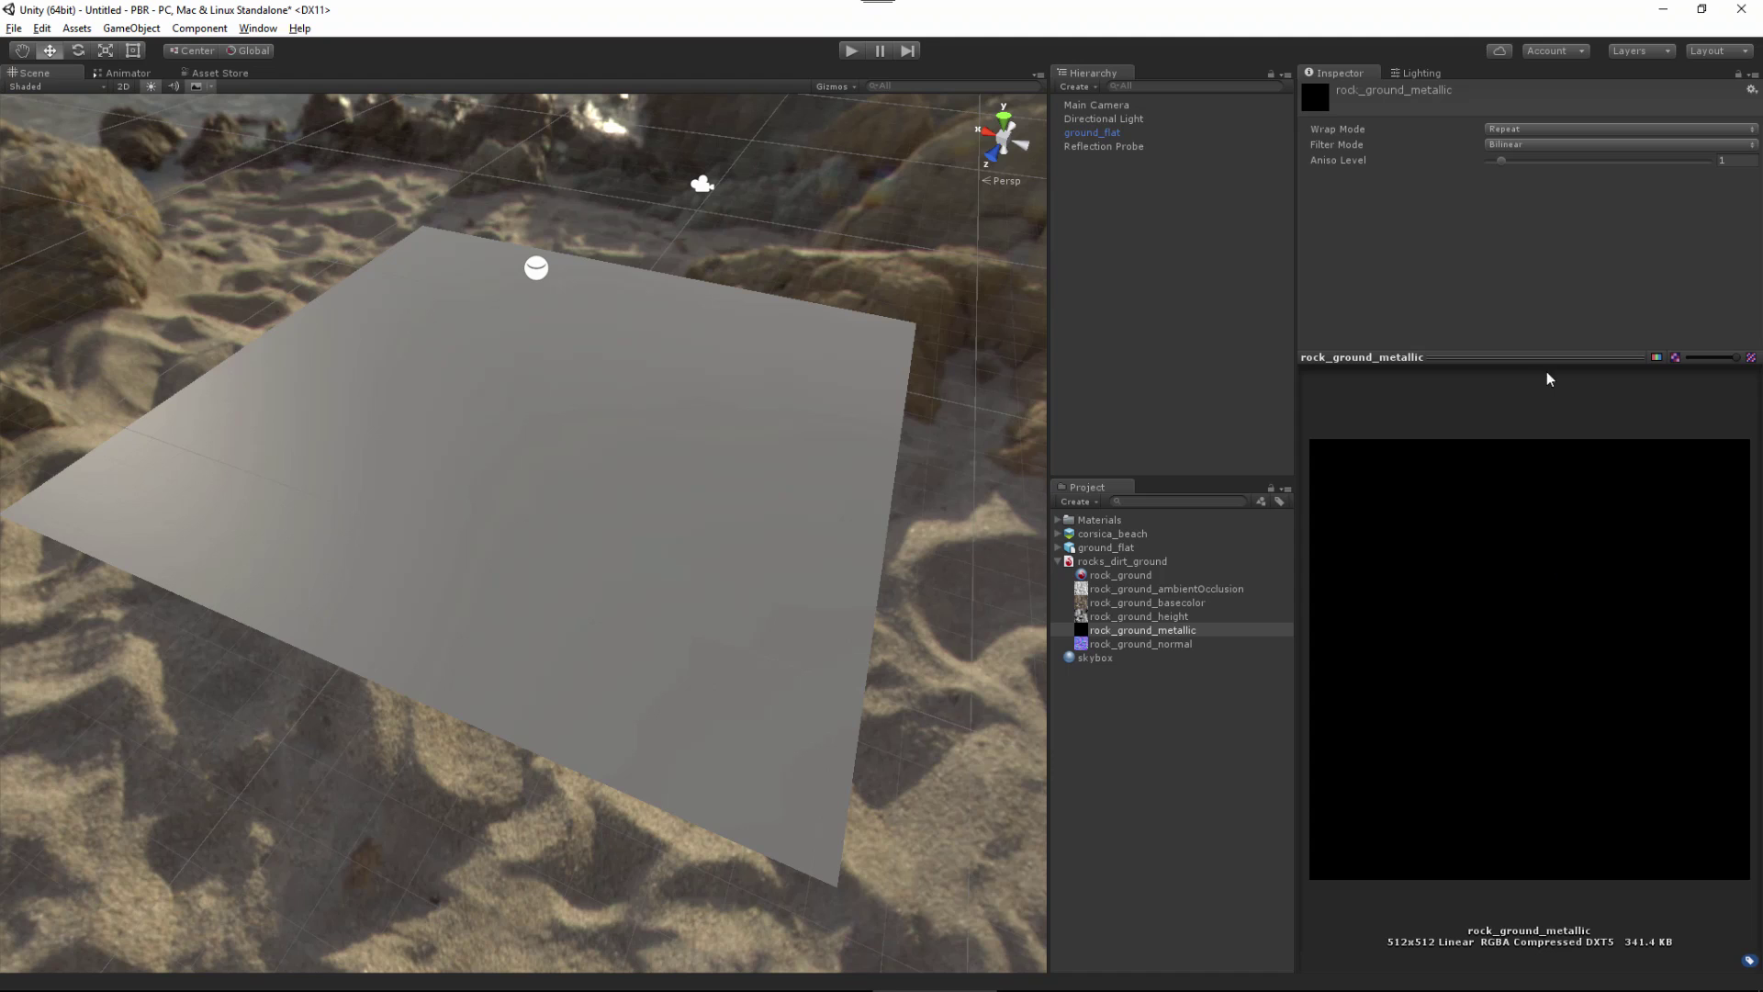
left_click(1656, 358)
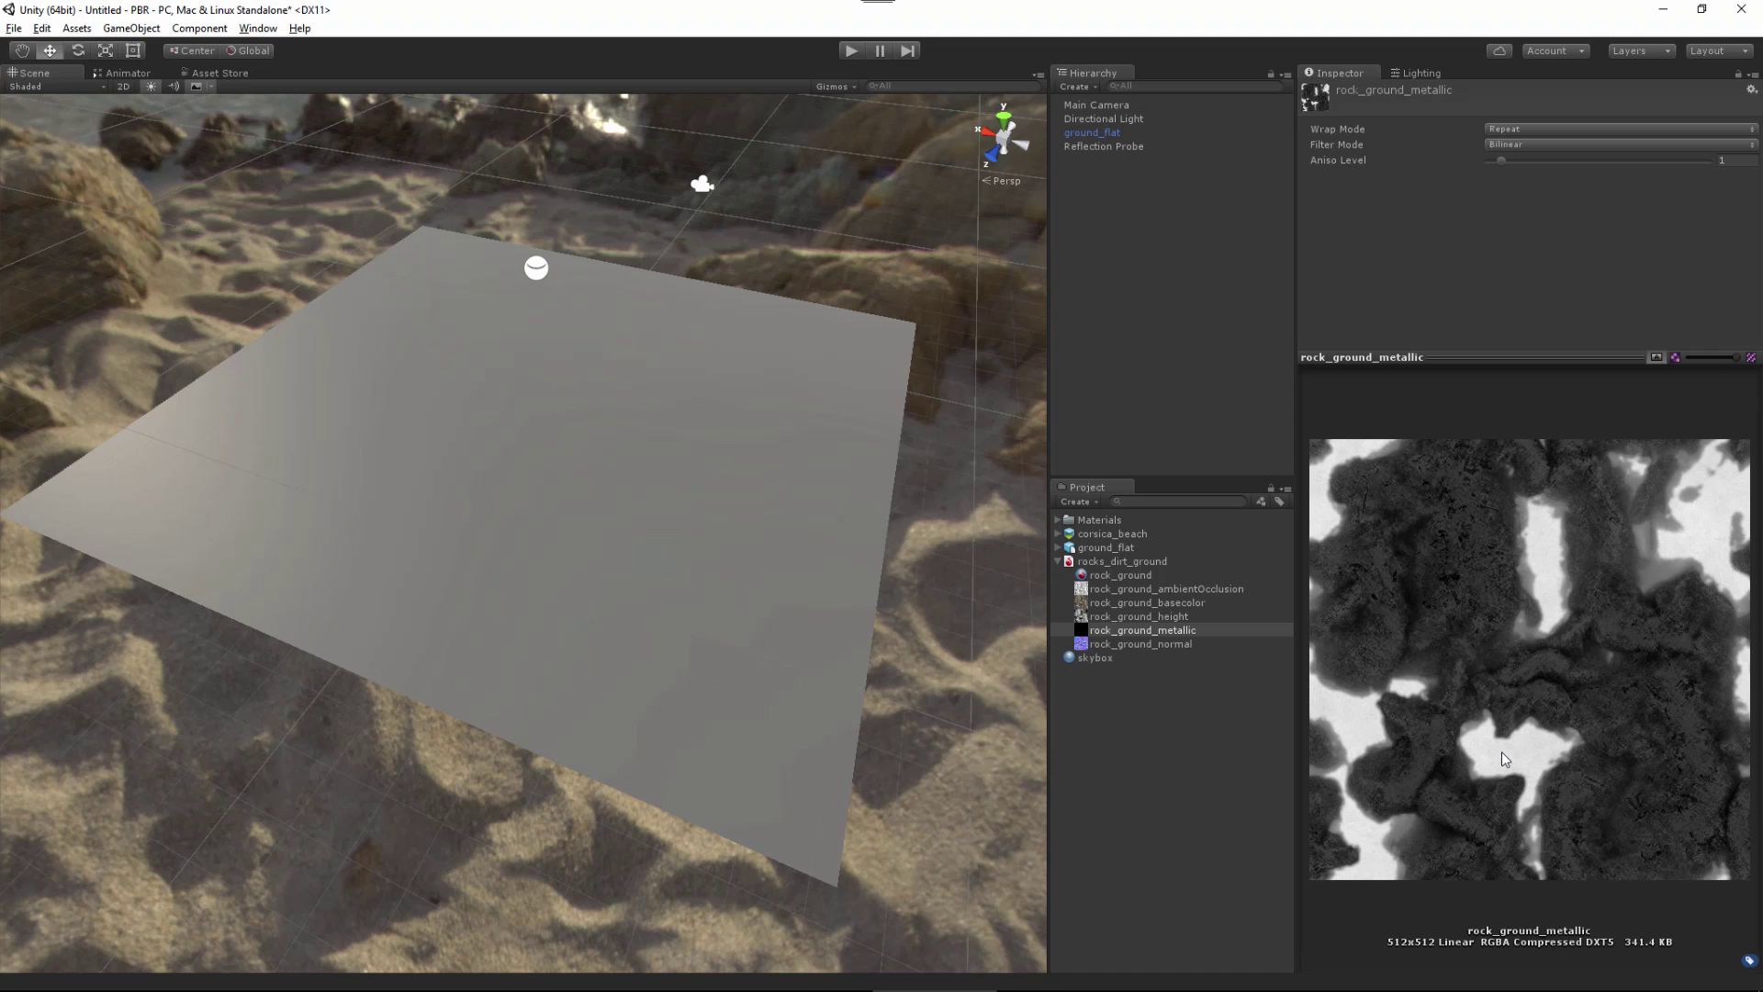
left_click(1137, 575)
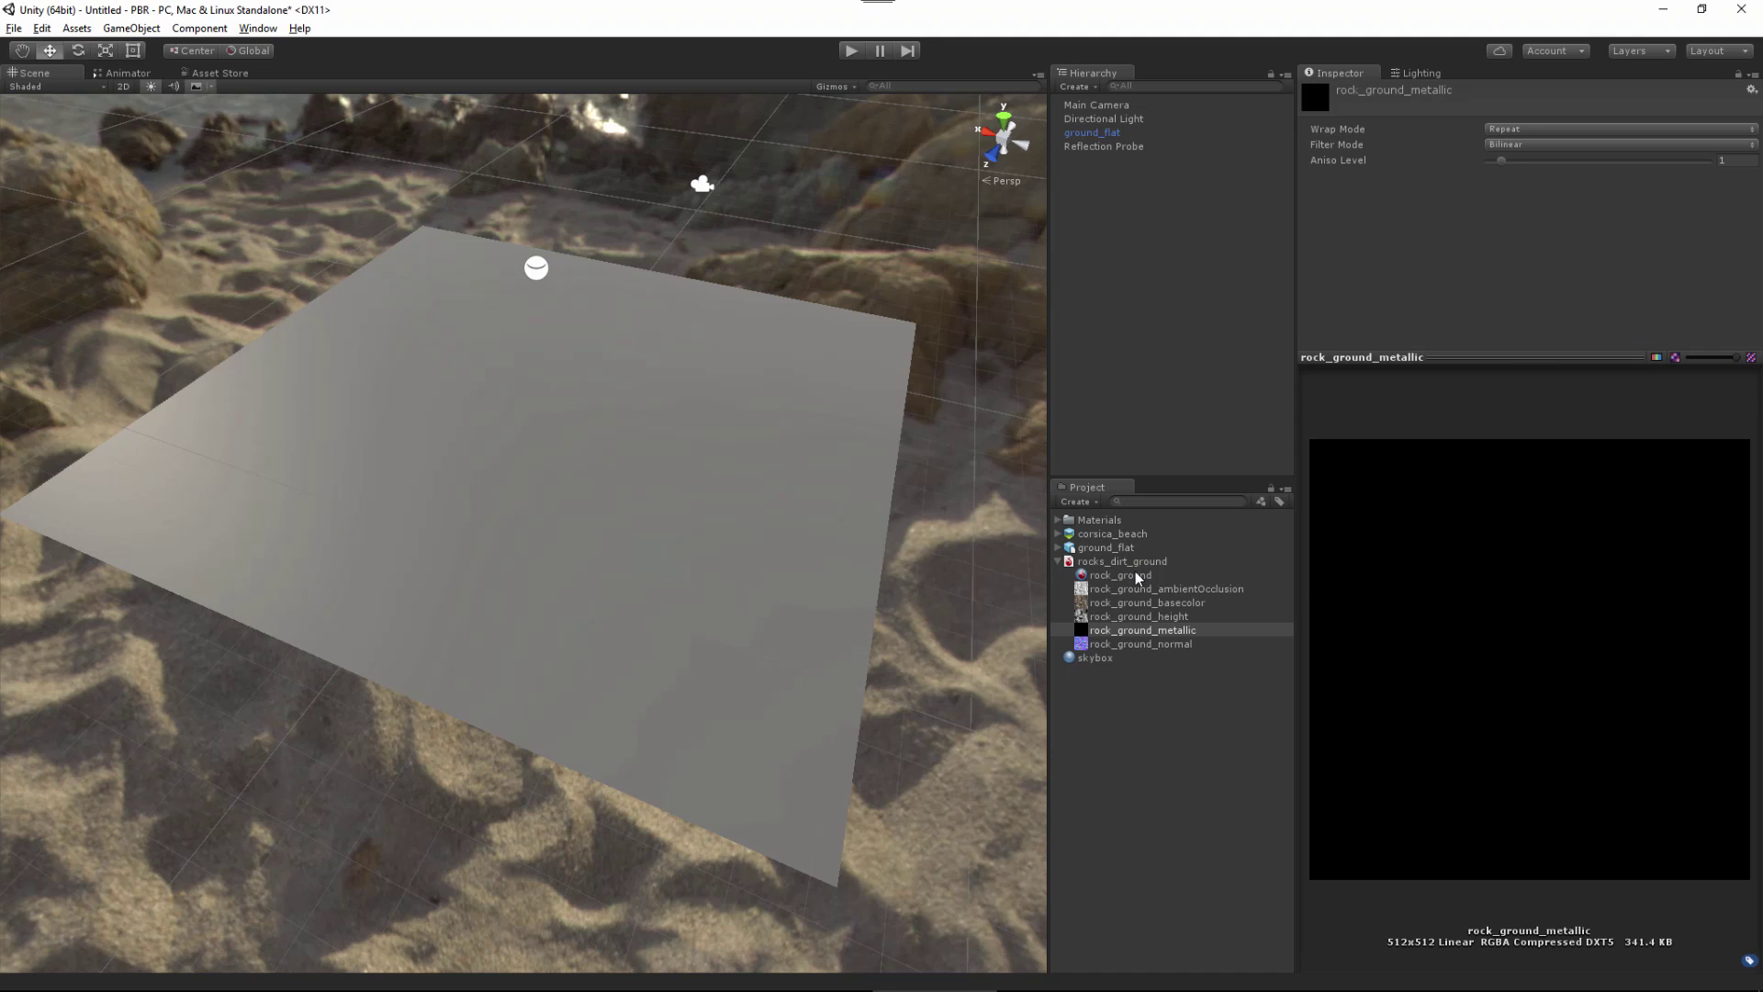
Step: Drop rock_ground onto the grey ground plane and orbit to inspect the textured surface
left_click_drag(1146, 578, 601, 510)
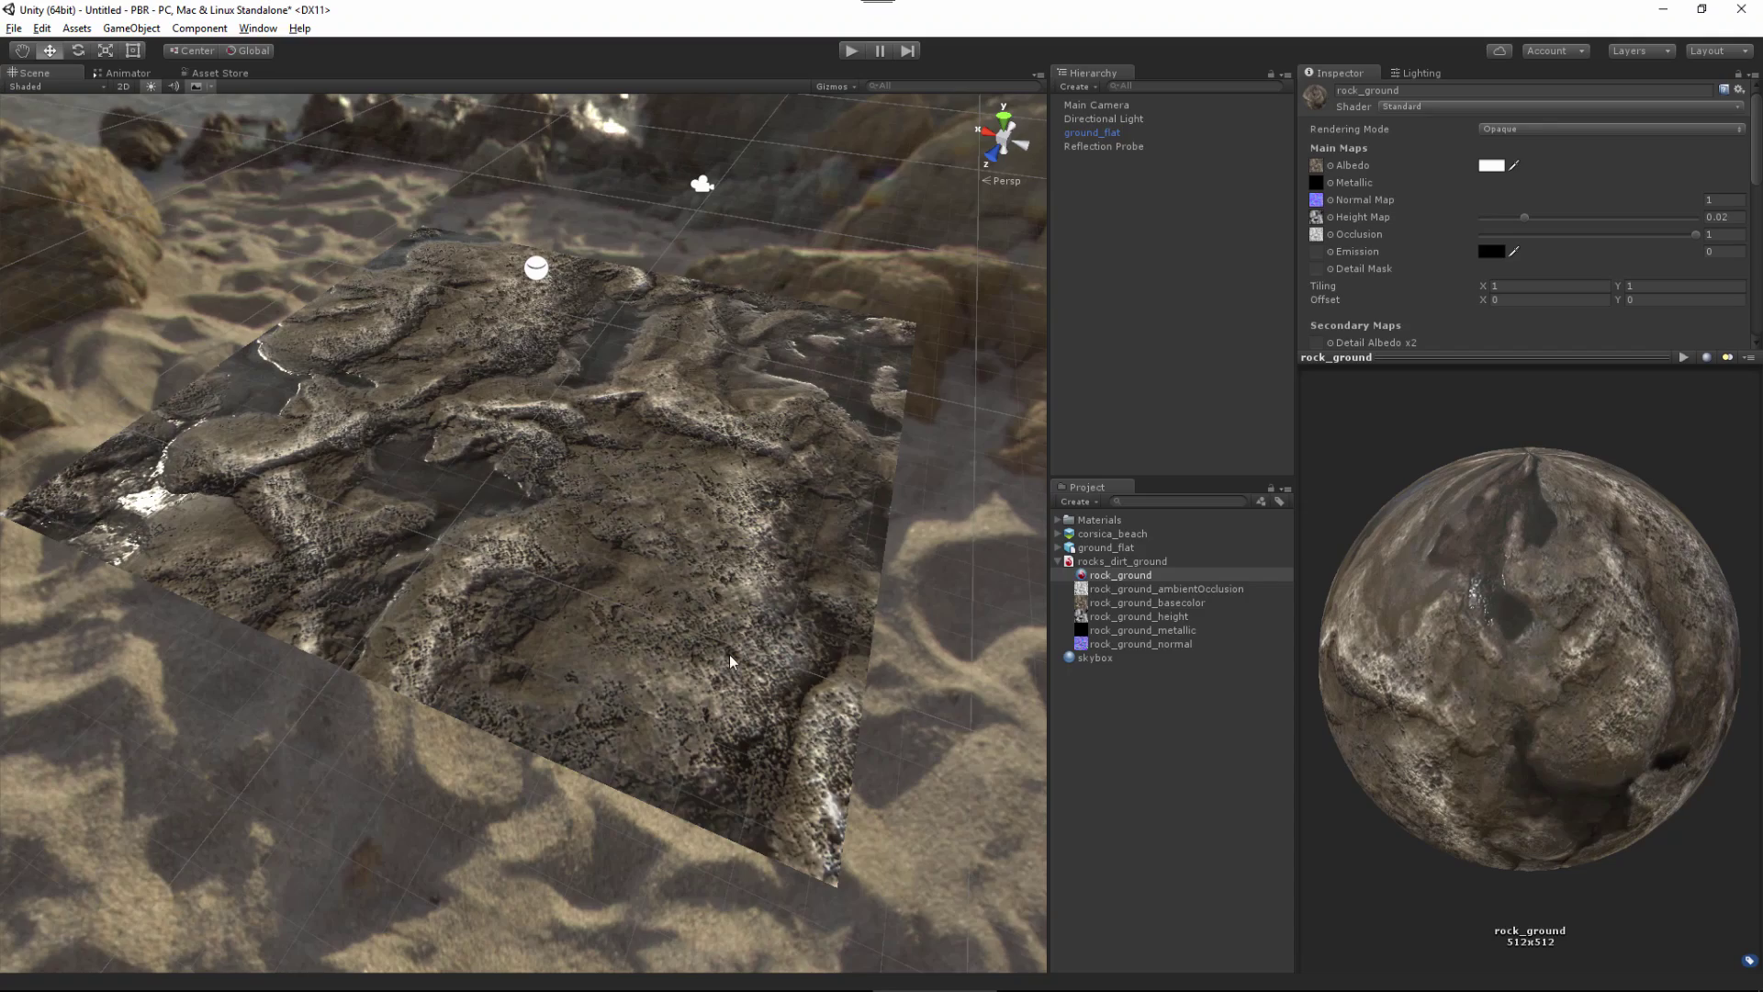
left_click_drag(617, 529, 380, 239, "alt")
left_click(586, 313)
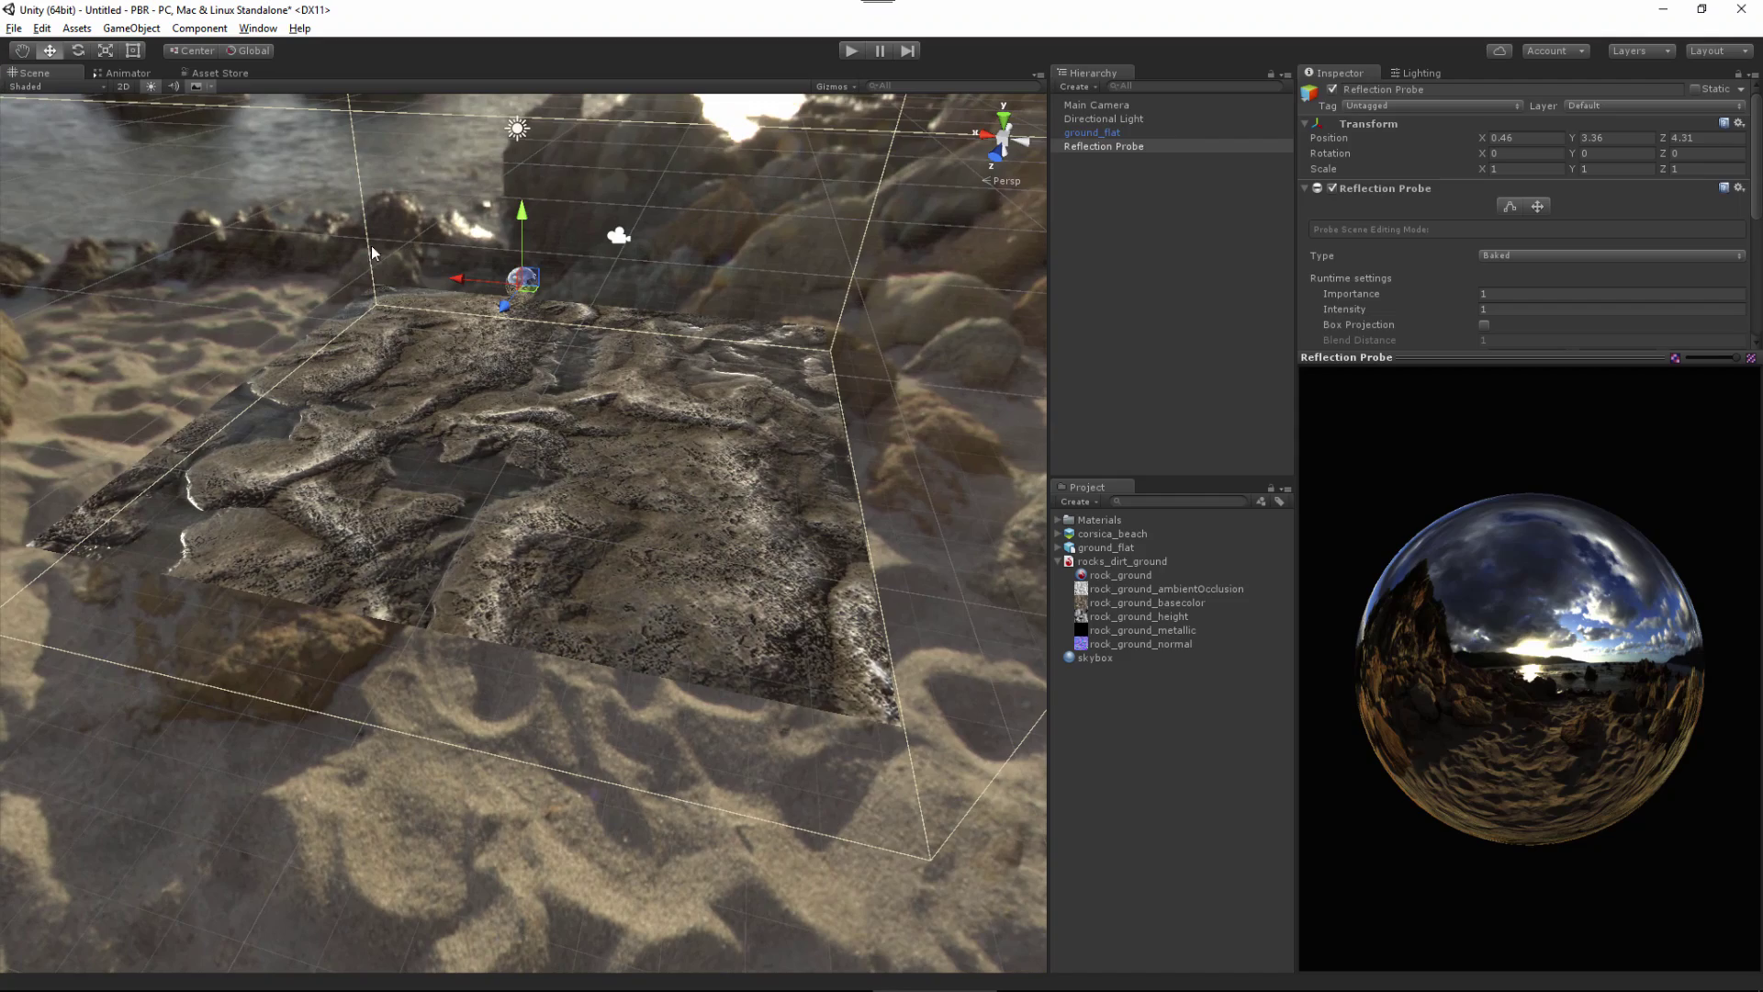
left_click_drag(698, 636, 720, 598, "alt")
left_click(673, 611)
Step: Reselect rock_ground and expand the Inspector to show its procedural properties
left_click(1120, 574)
left_click_drag(1393, 357, 1392, 679)
left_click_drag(580, 472, 624, 408, "alt")
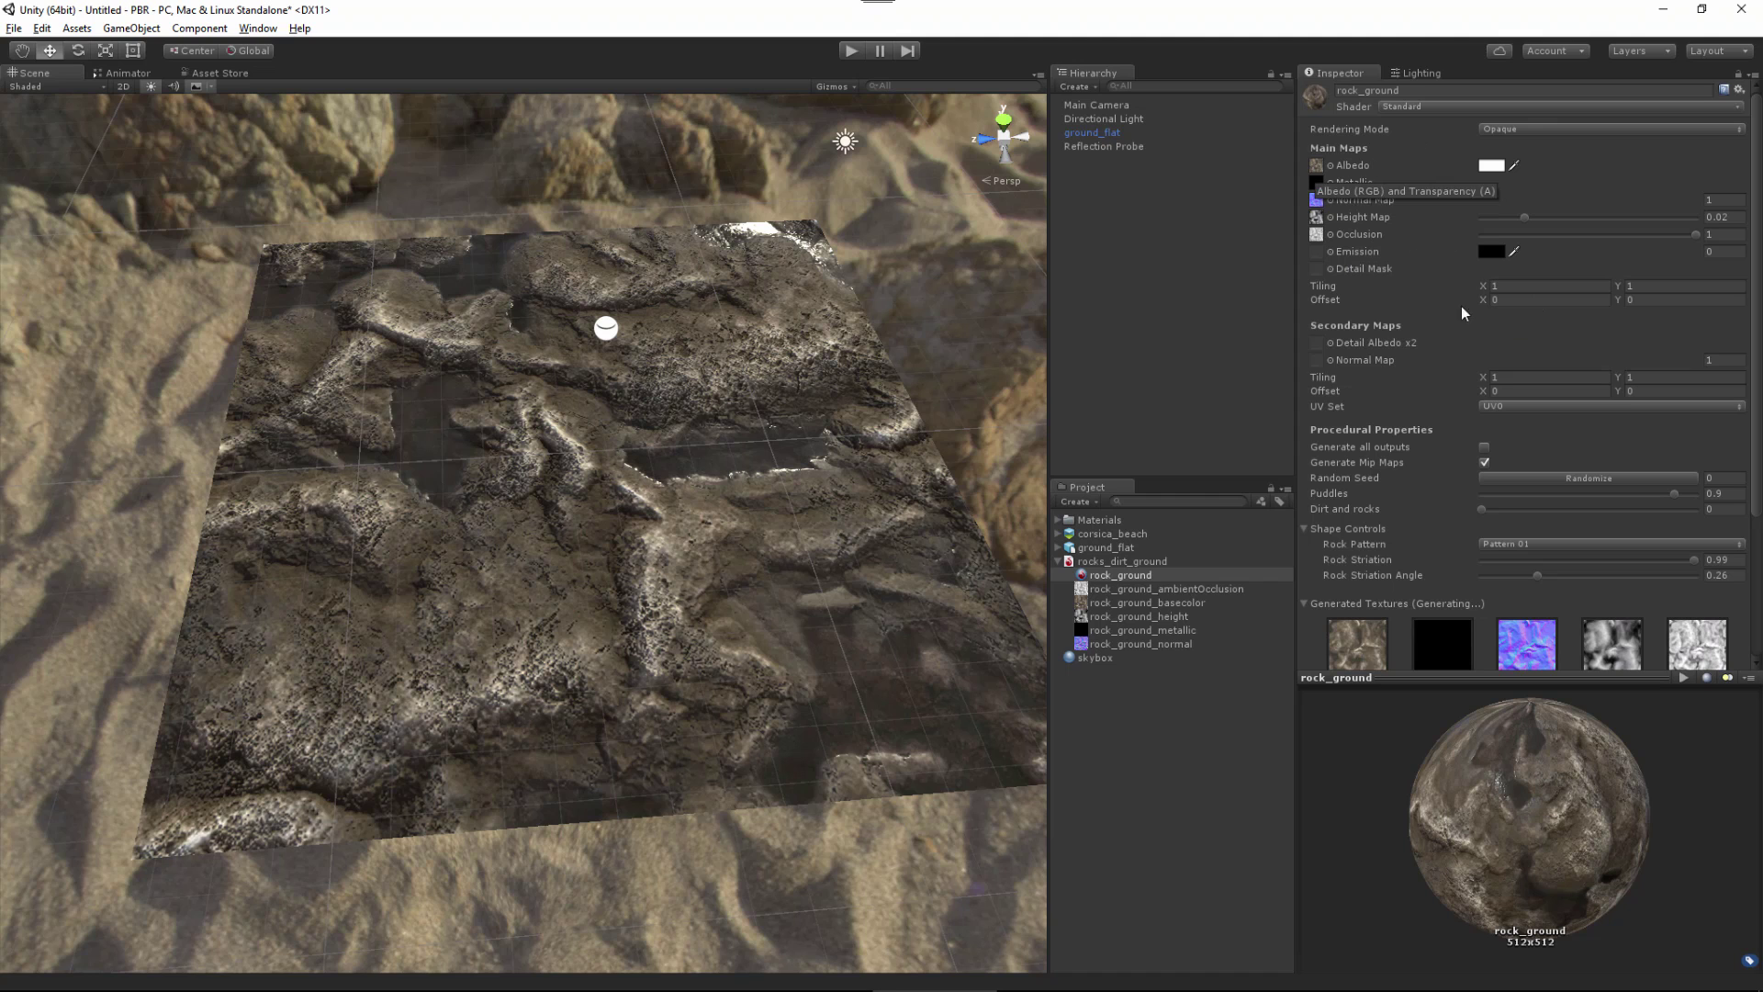
Step: Set Tiling X and Y to 2 so the rock texture repeats 2x2 across the ground
left_click(1521, 286)
type("2")
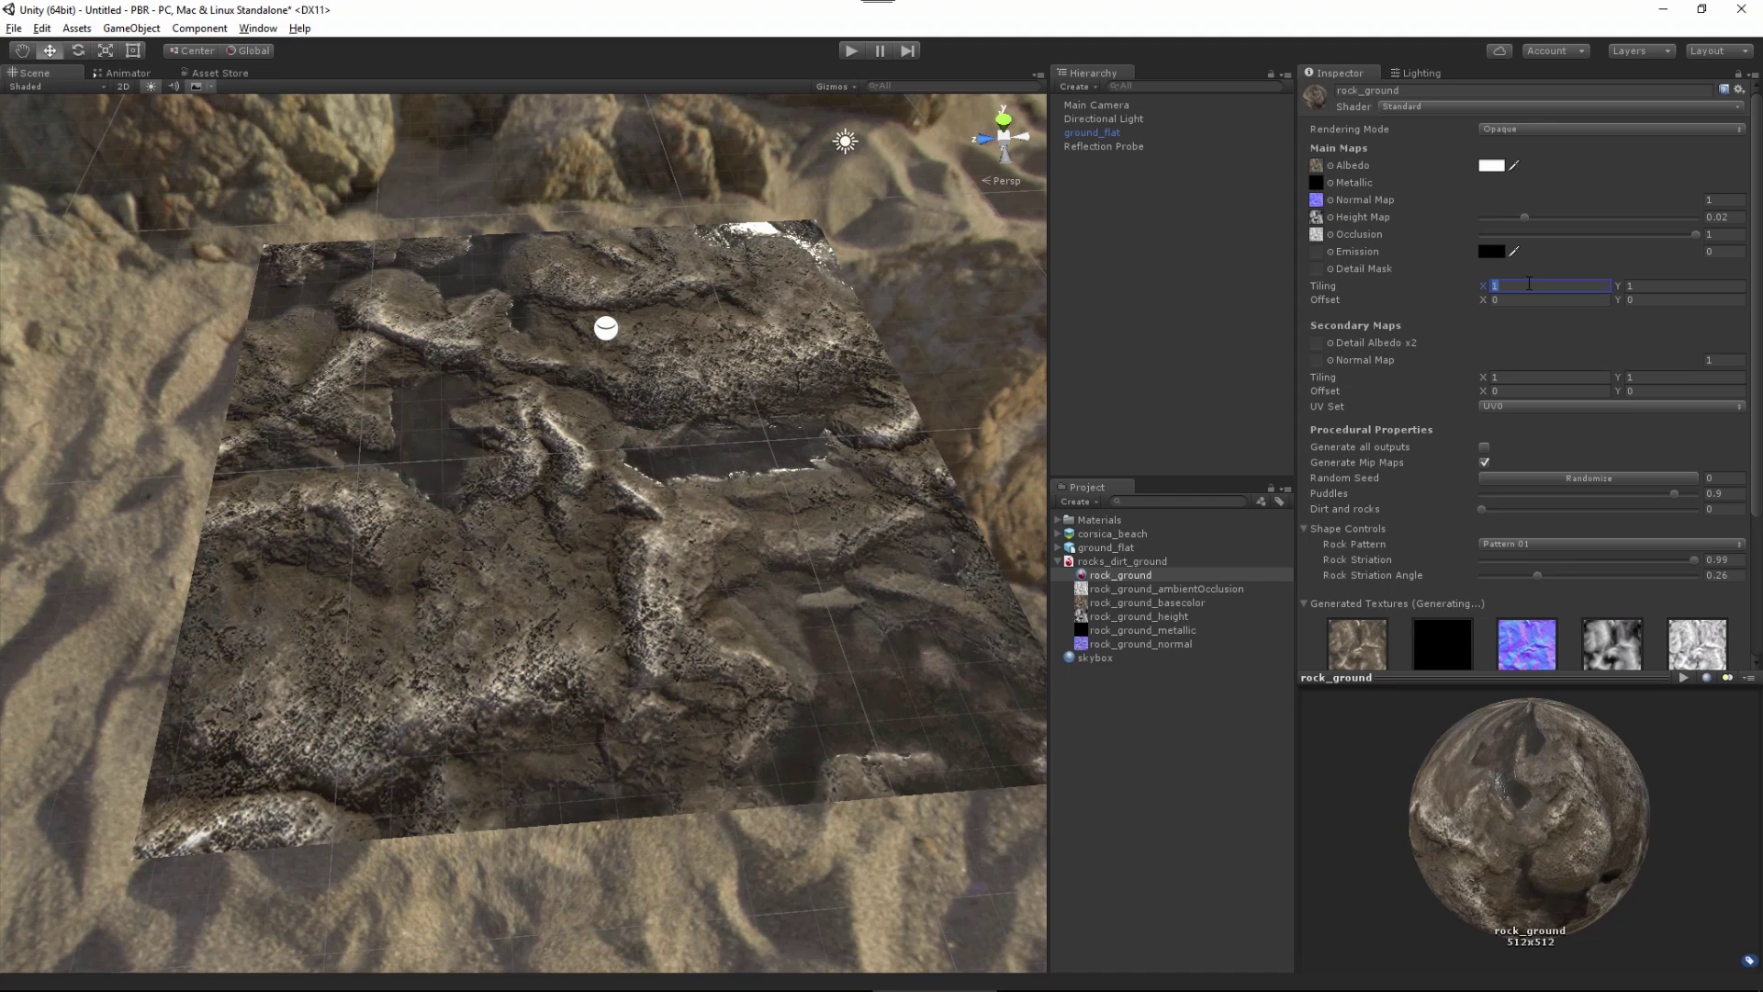
left_click(1627, 287)
type("2")
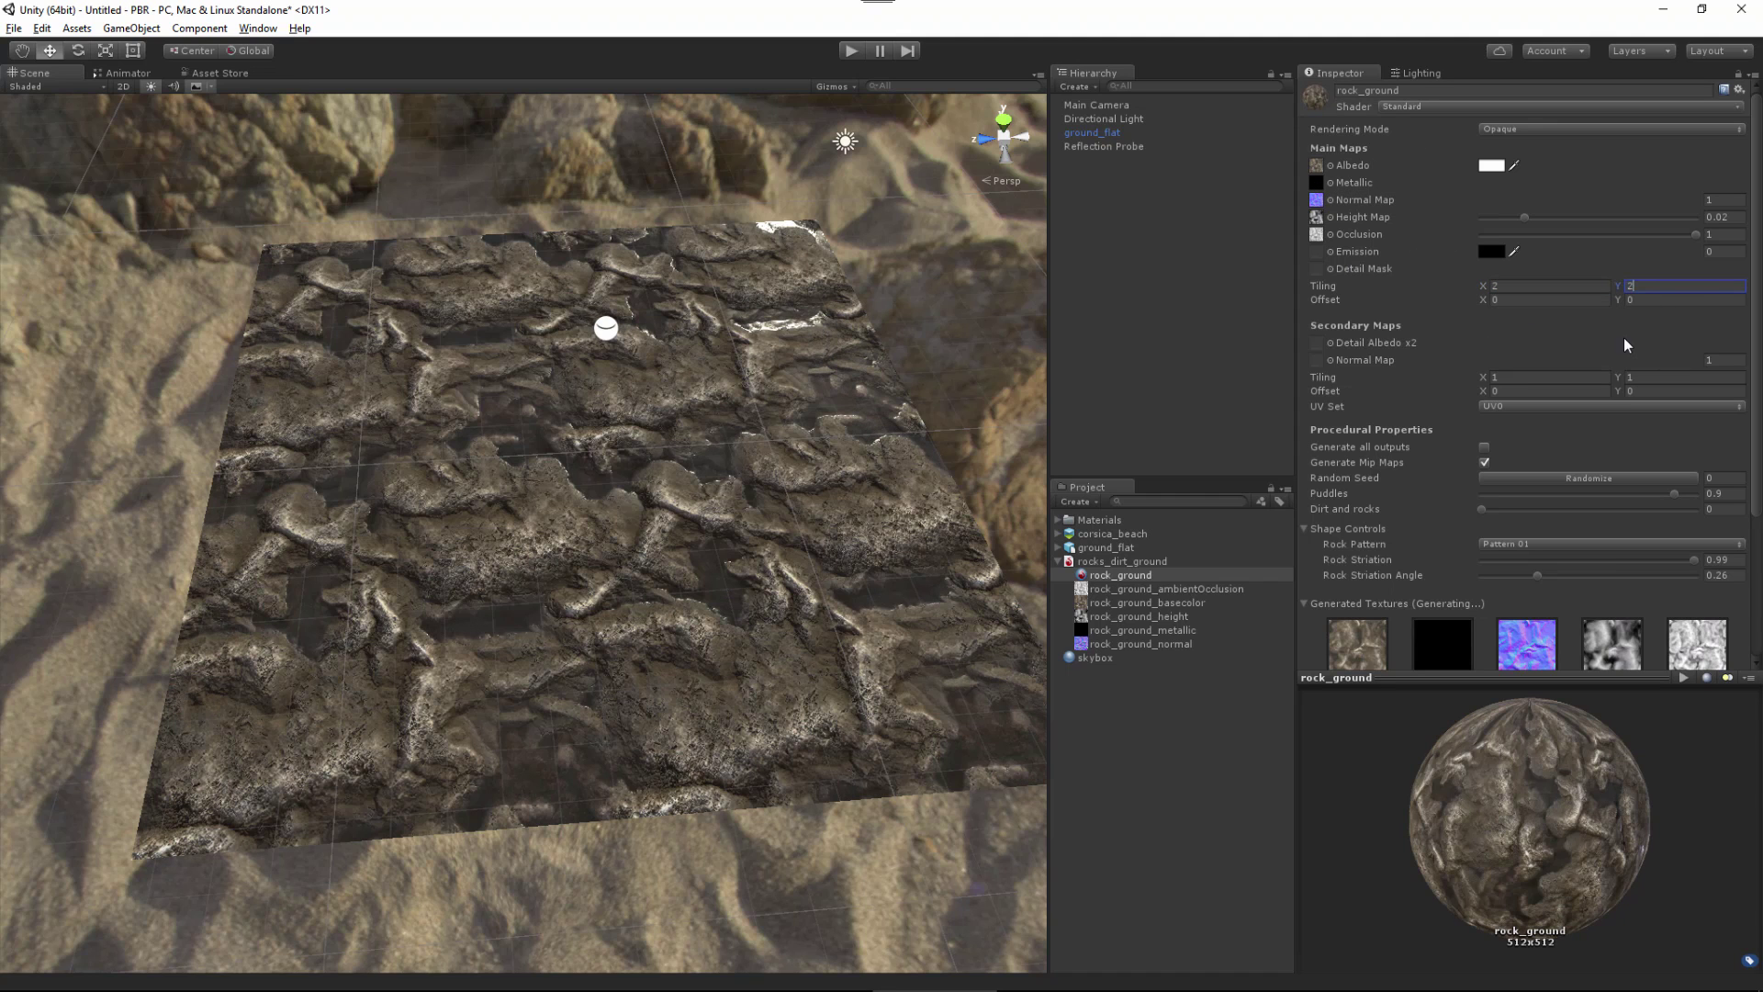
left_click_drag(648, 535, 814, 630, "alt")
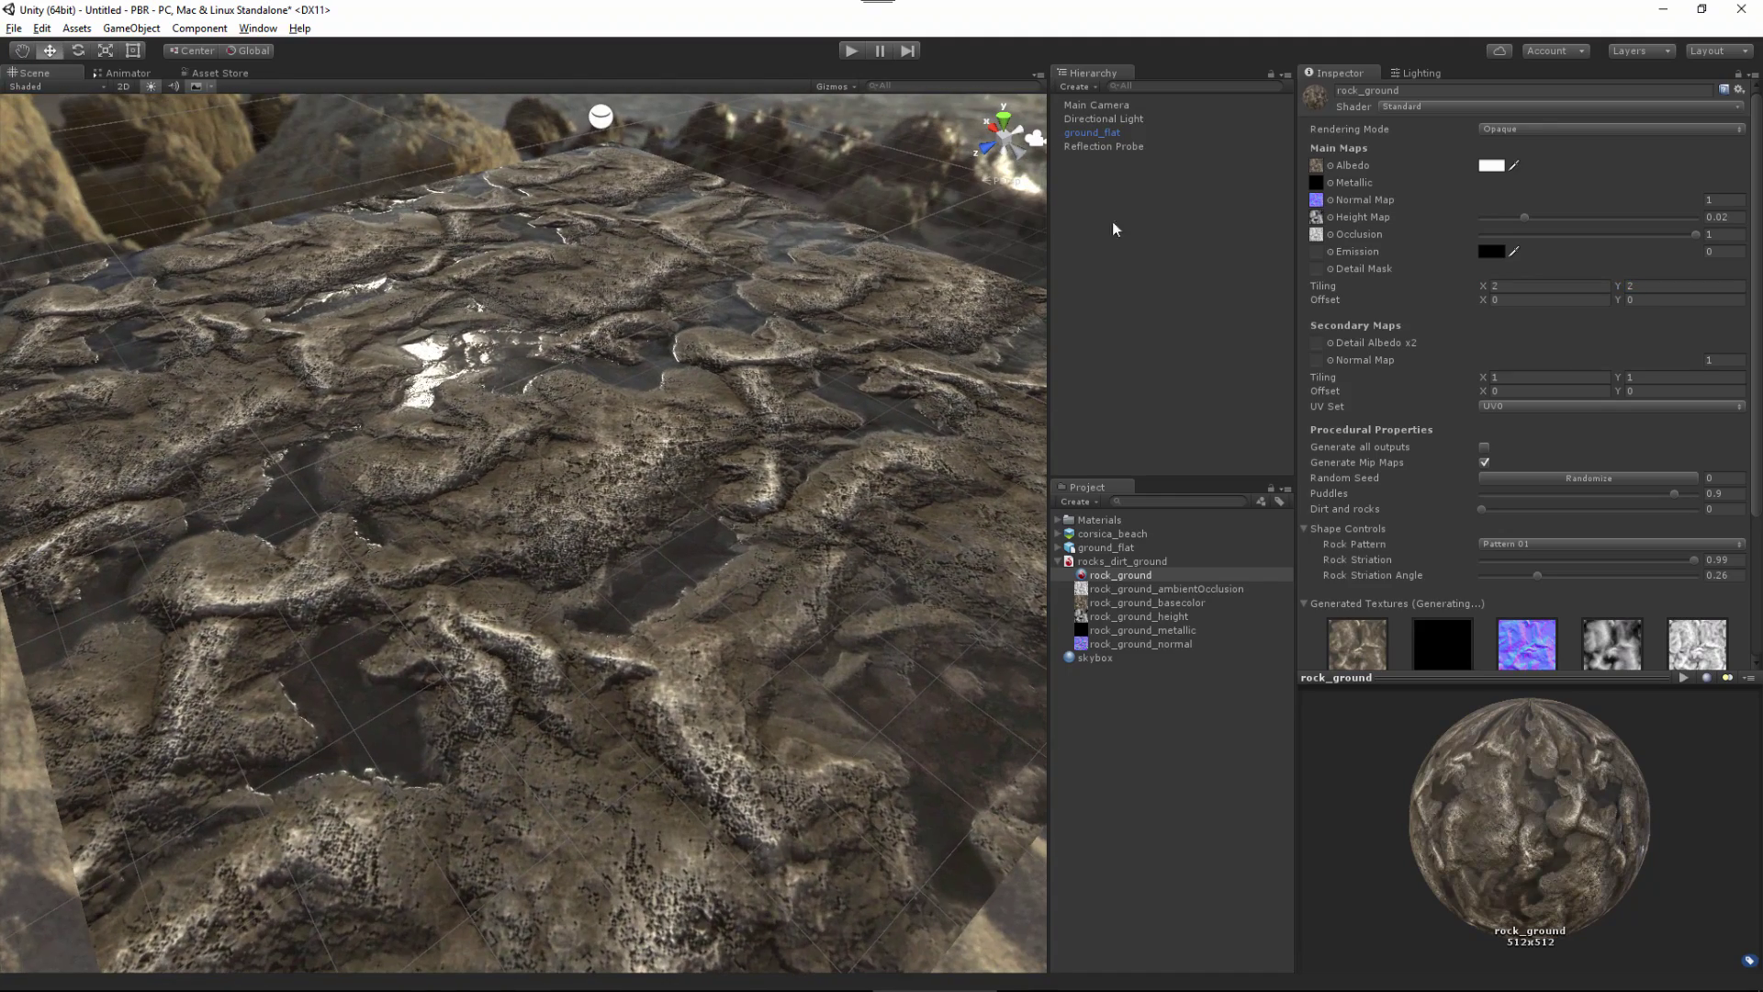
Step: Raise the Height Map strength to 0.08 for deeper rocky relief
left_click_drag(656, 549, 697, 594, "alt")
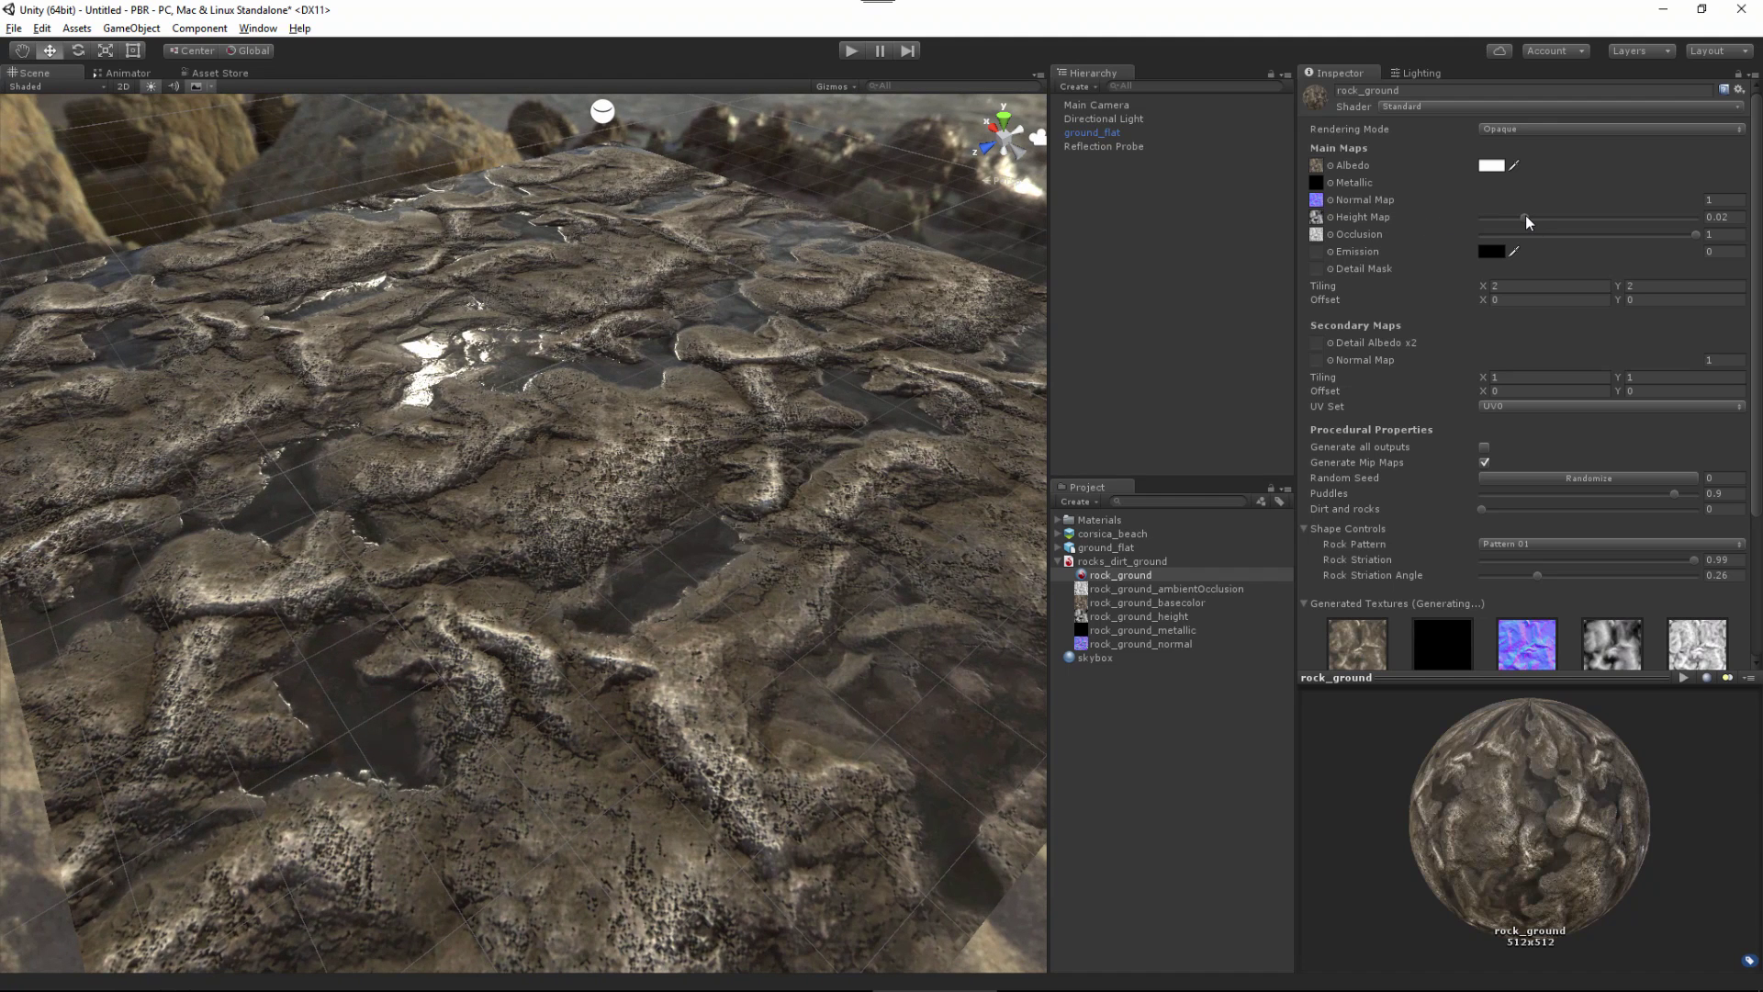
left_click_drag(1524, 215, 1713, 233)
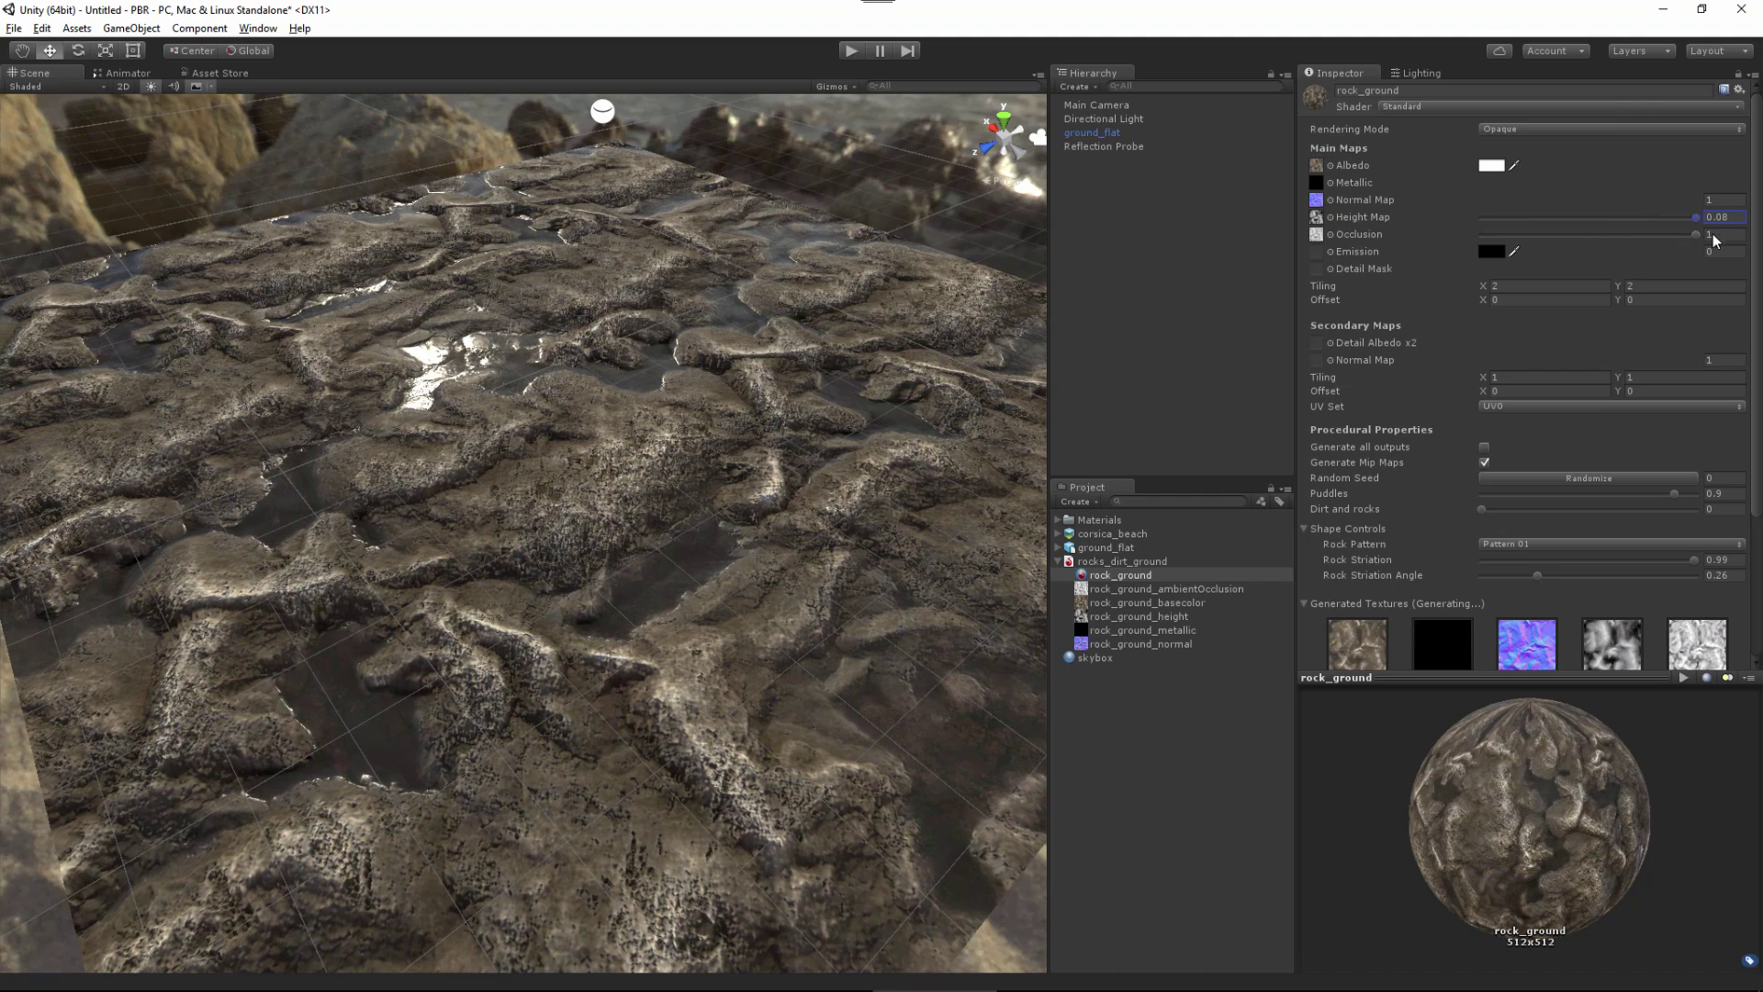
left_click_drag(648, 445, 781, 442, "alt")
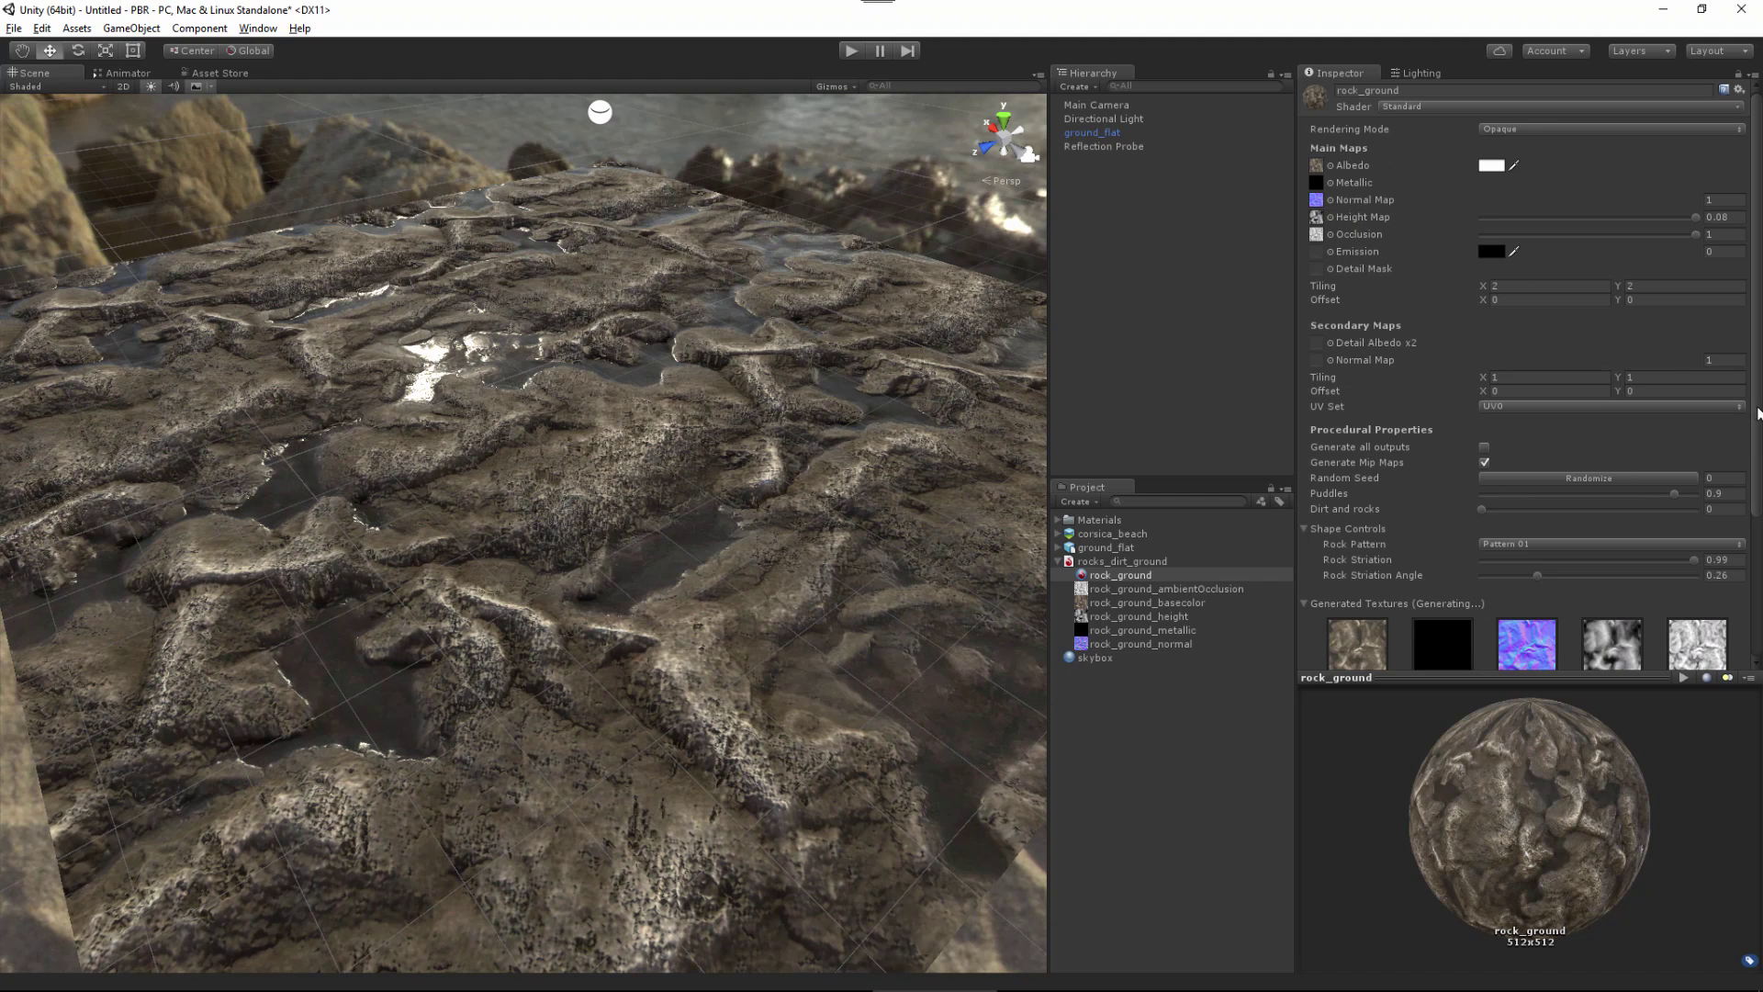
scroll(1758, 413, "down", 3)
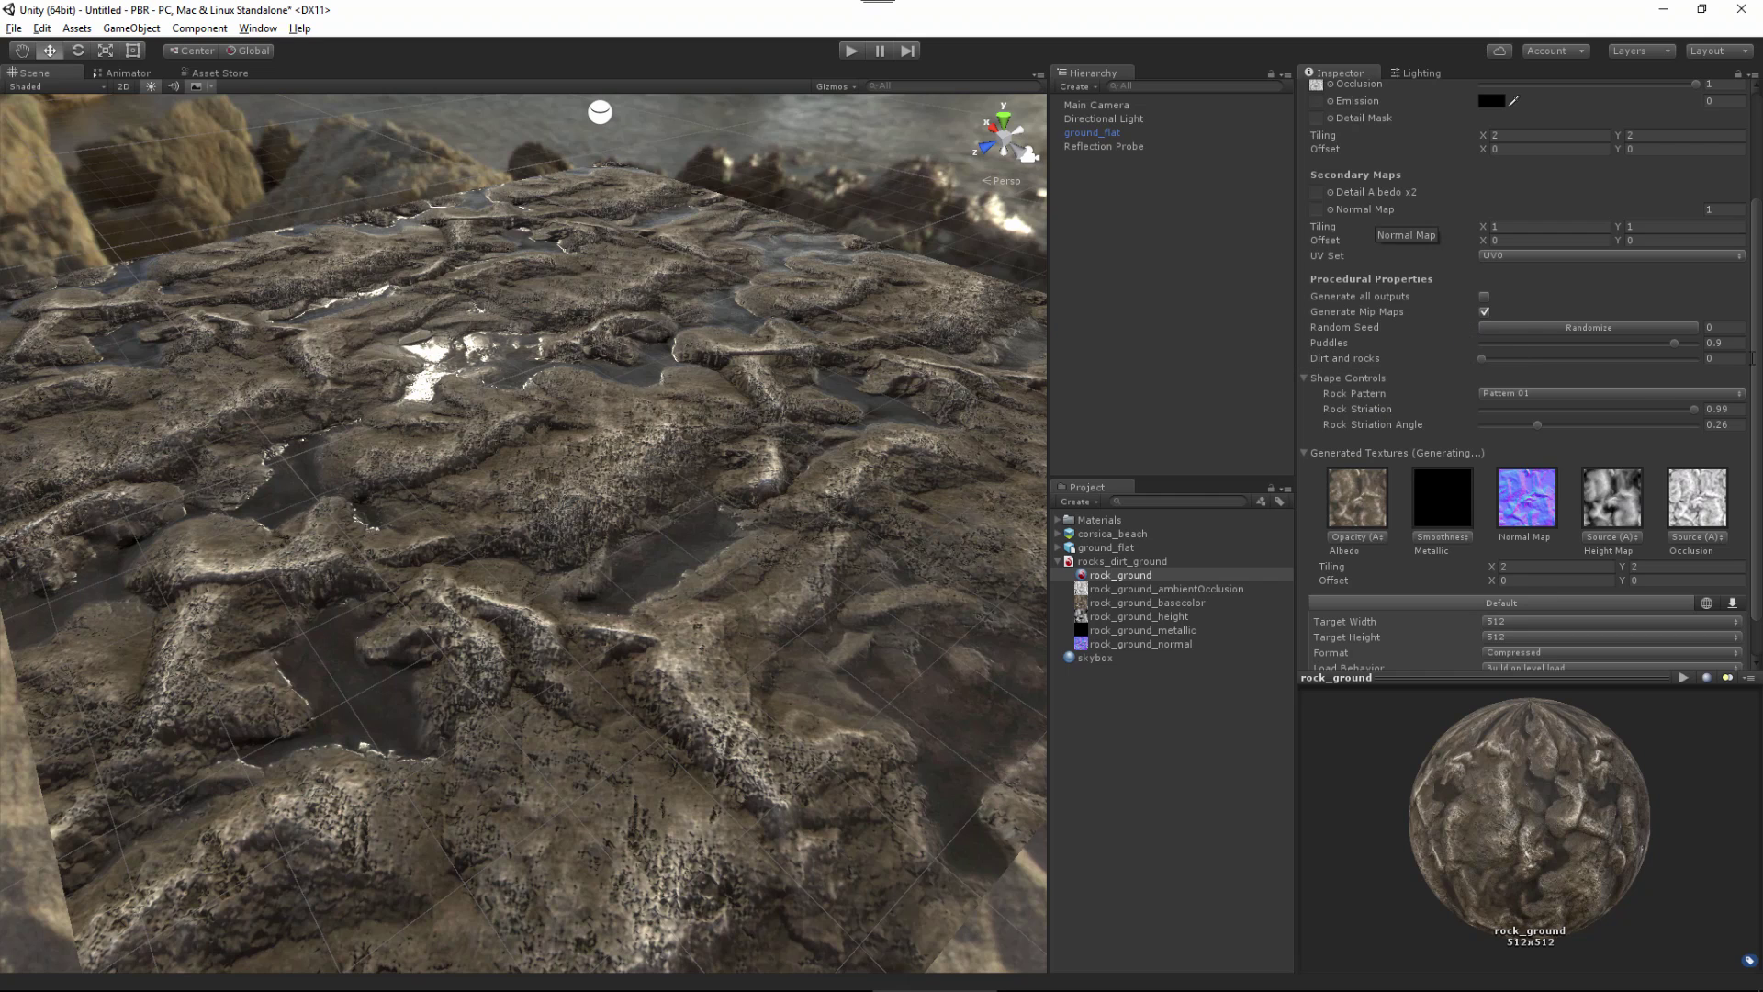
scroll(1506, 303, "down", 1)
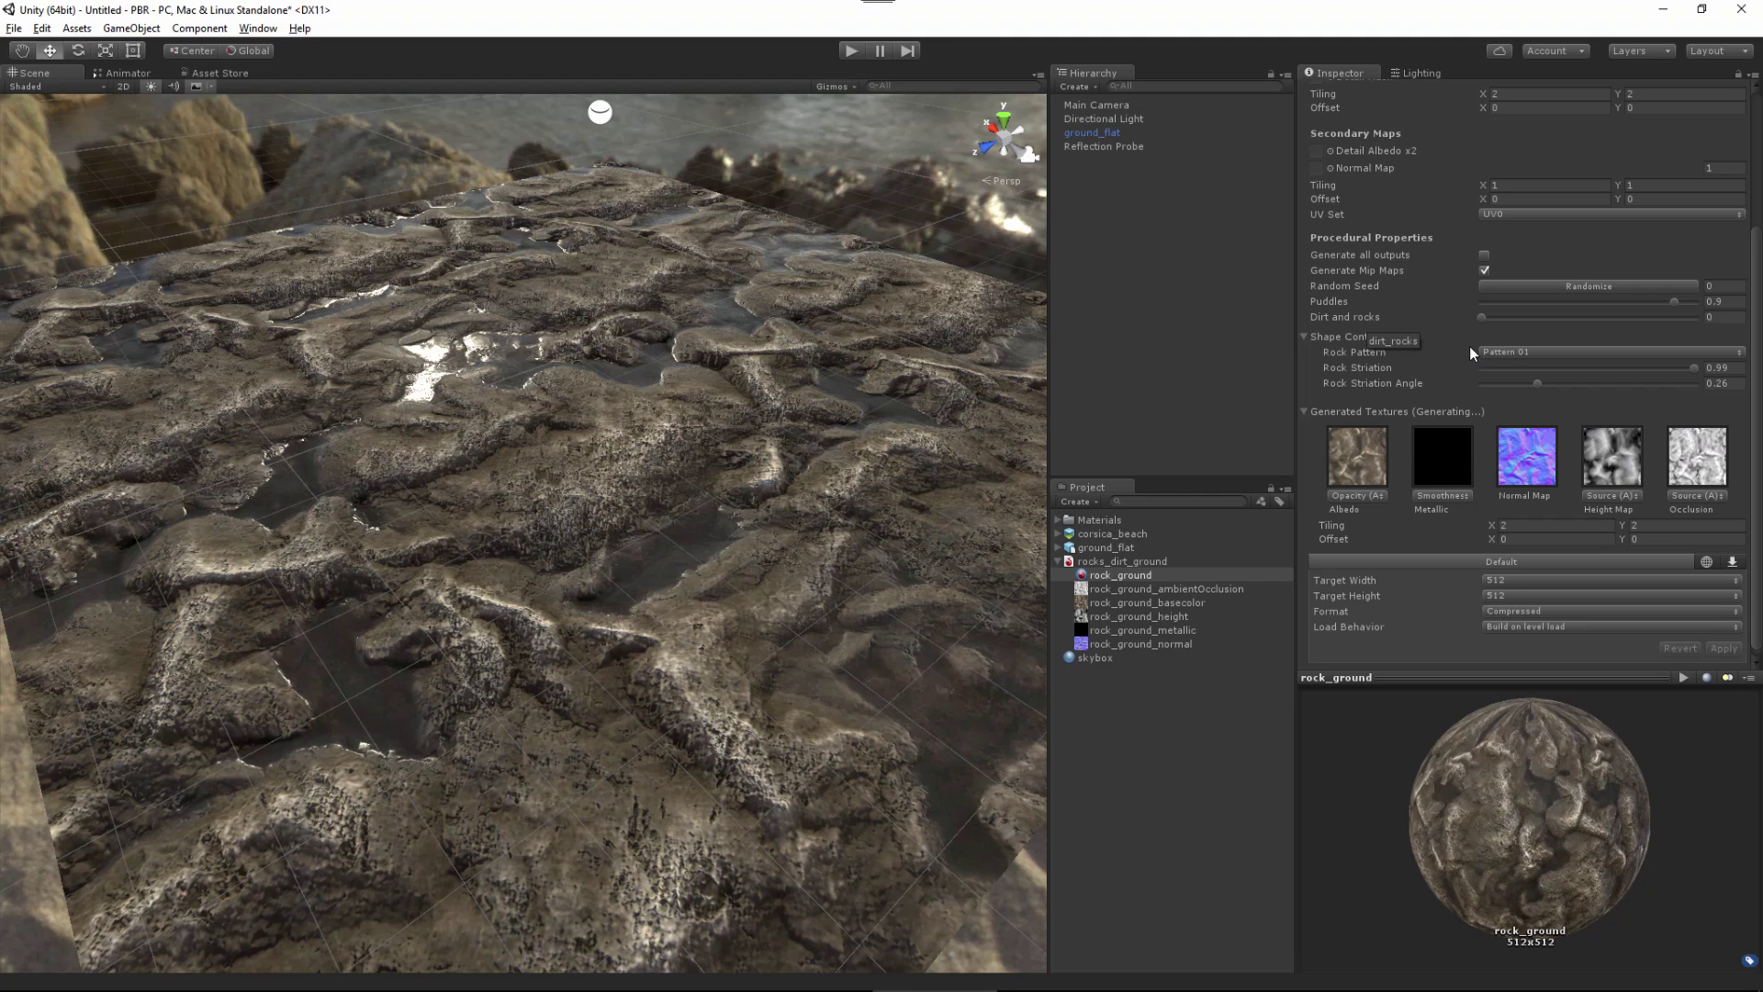
Step: Lower the Puddles amount to about 0.15 and check the ground
left_click_drag(730, 526, 675, 570, "alt")
left_click_drag(1673, 300, 1478, 307)
left_click_drag(576, 625, 674, 593, "alt")
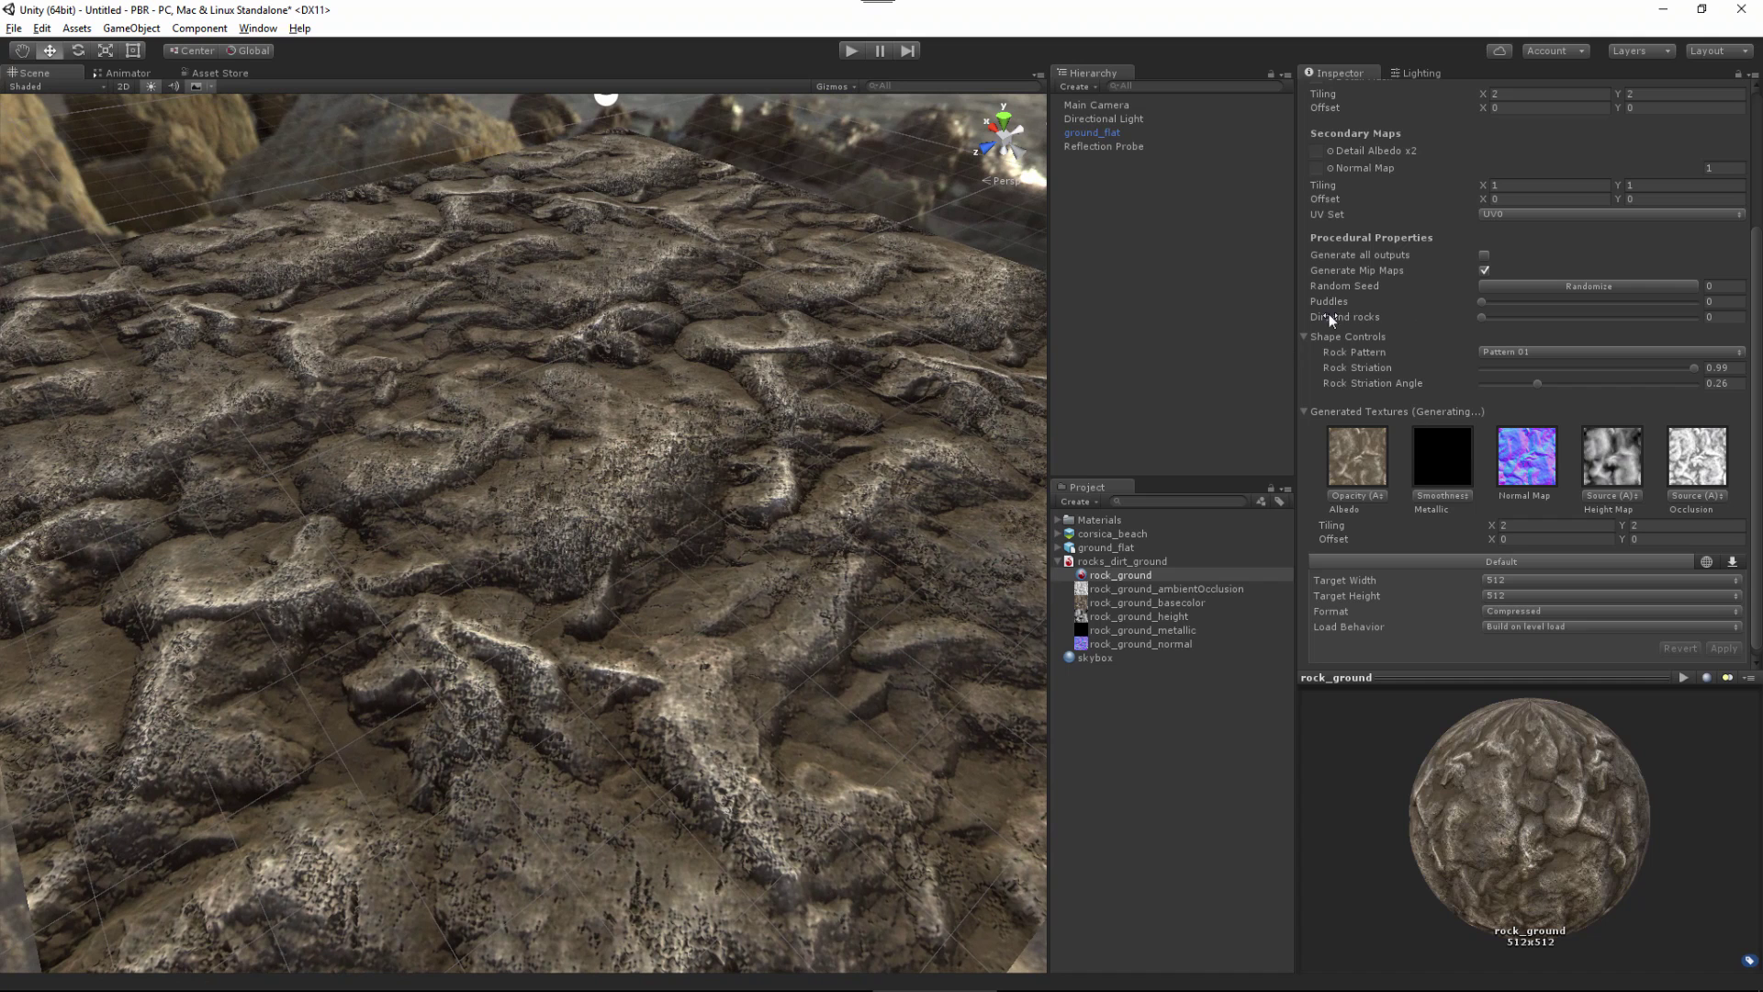
Step: Add a little Dirt and rocks, about 0.04
left_click_drag(919, 477, 964, 484, "alt")
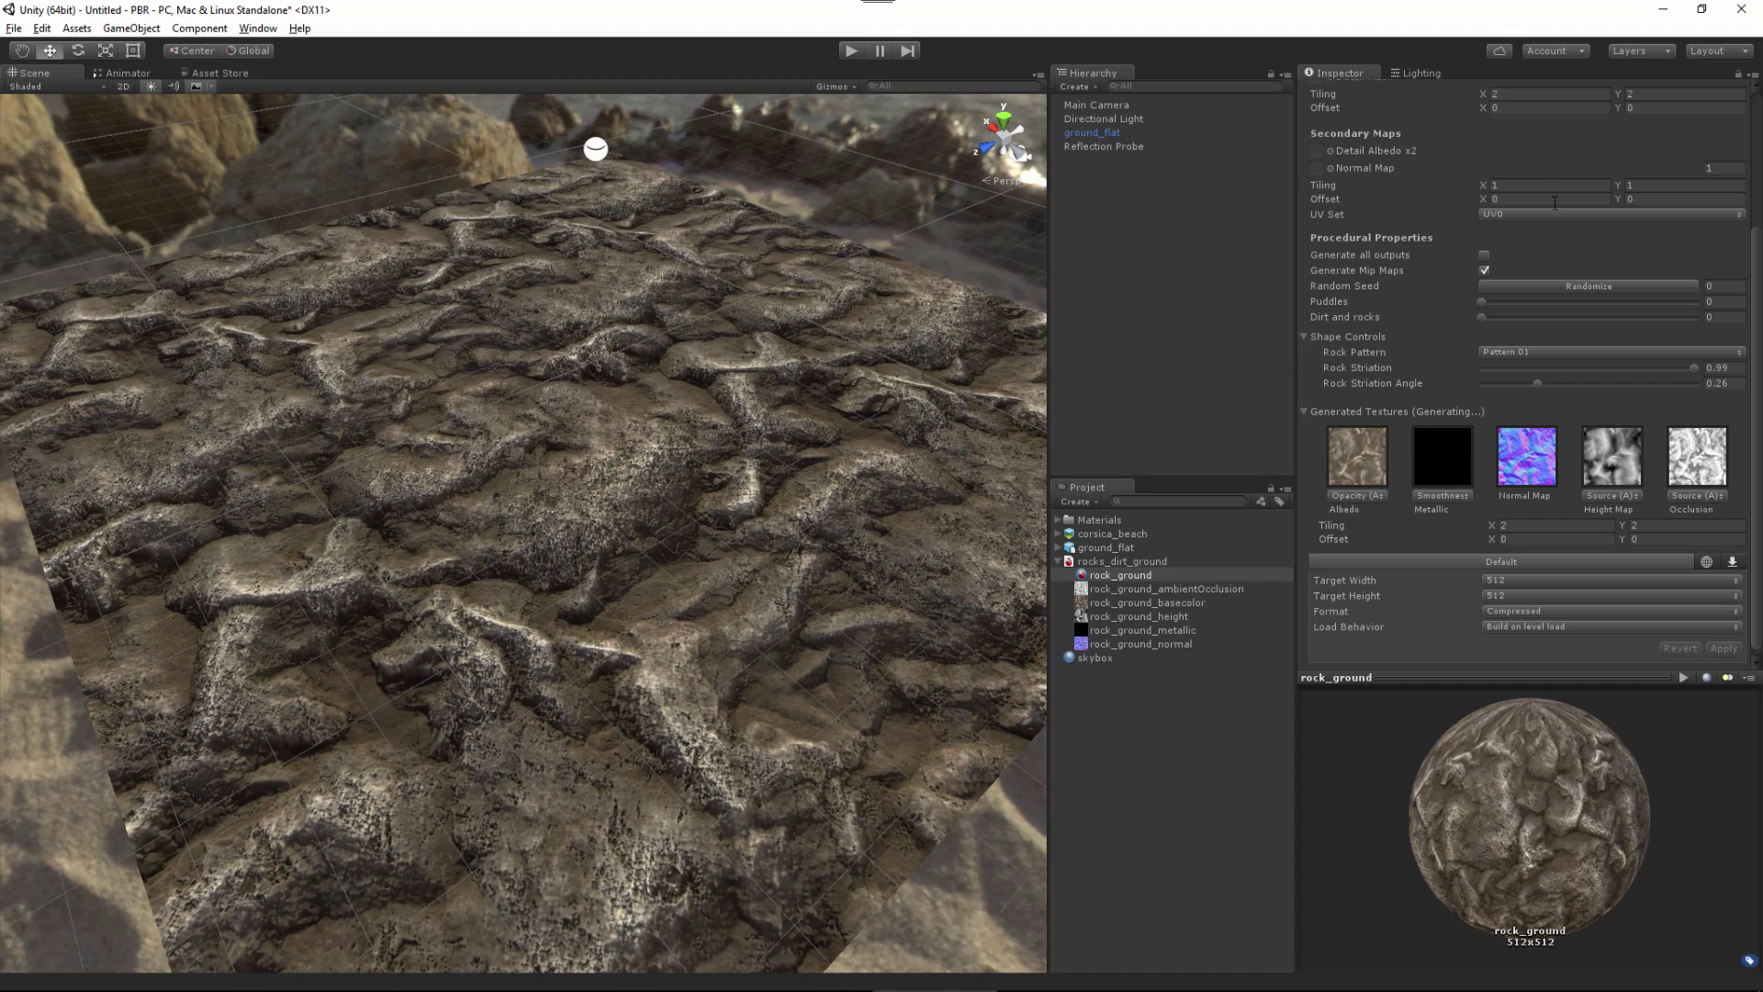
left_click_drag(1480, 316, 1567, 329)
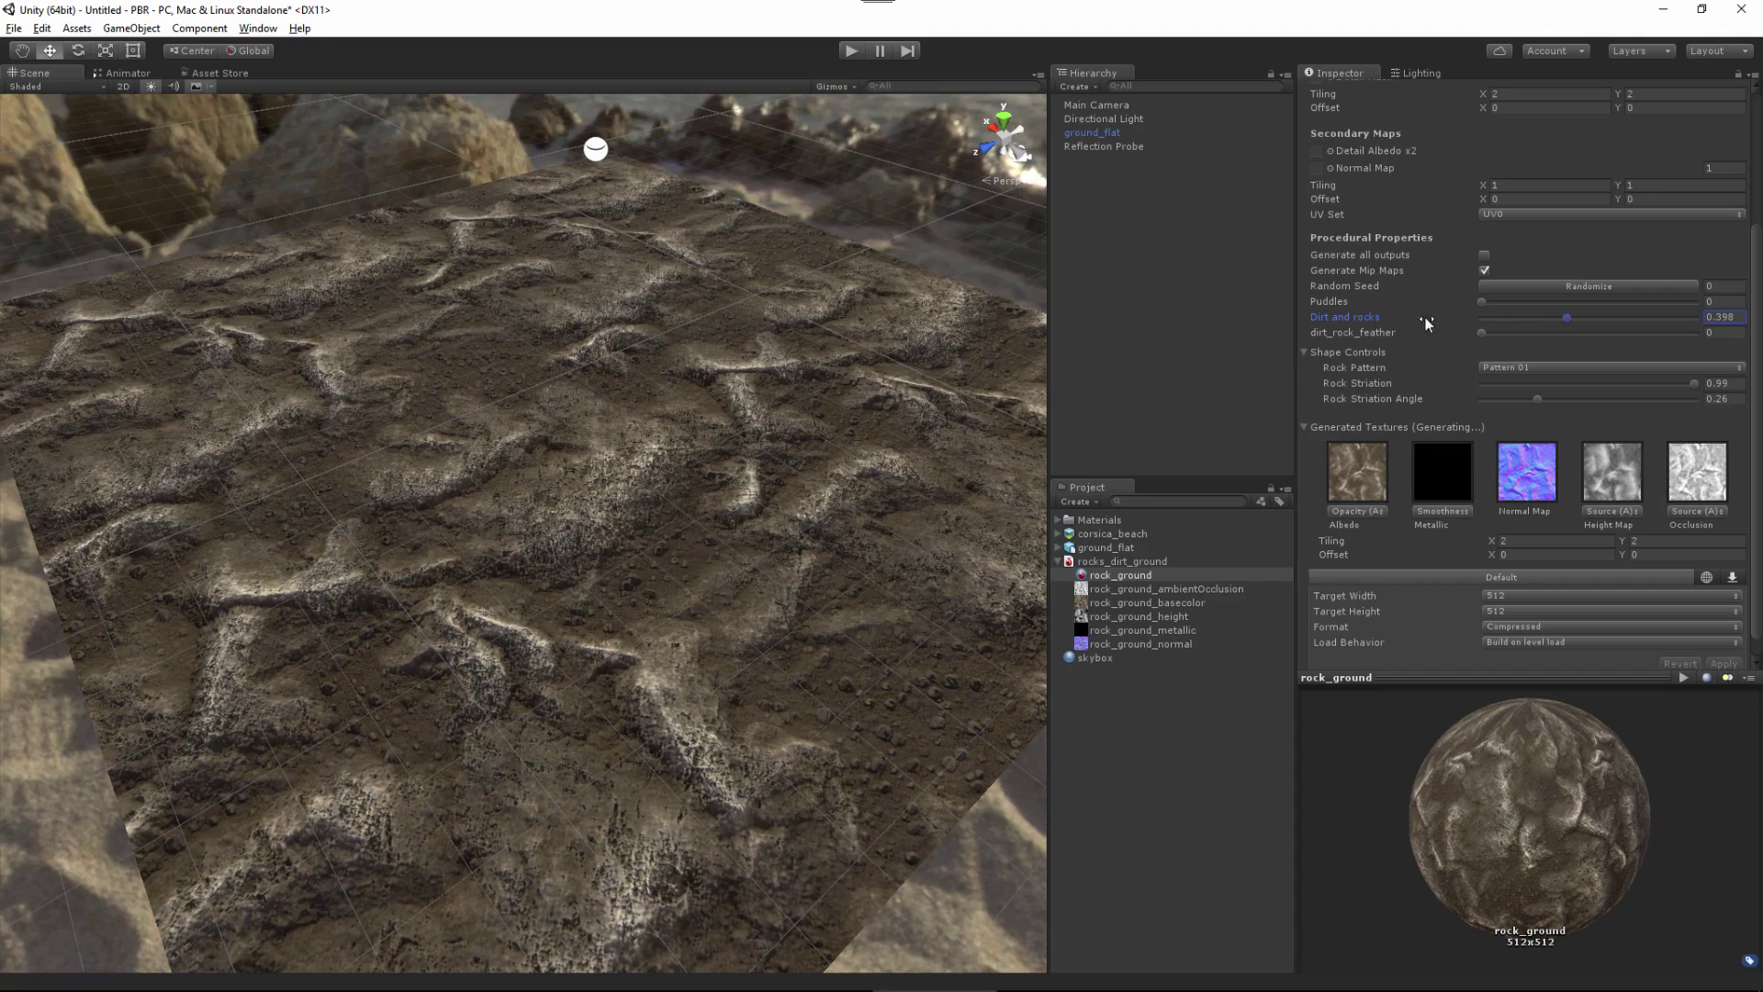
left_click_drag(708, 563, 527, 669, "alt")
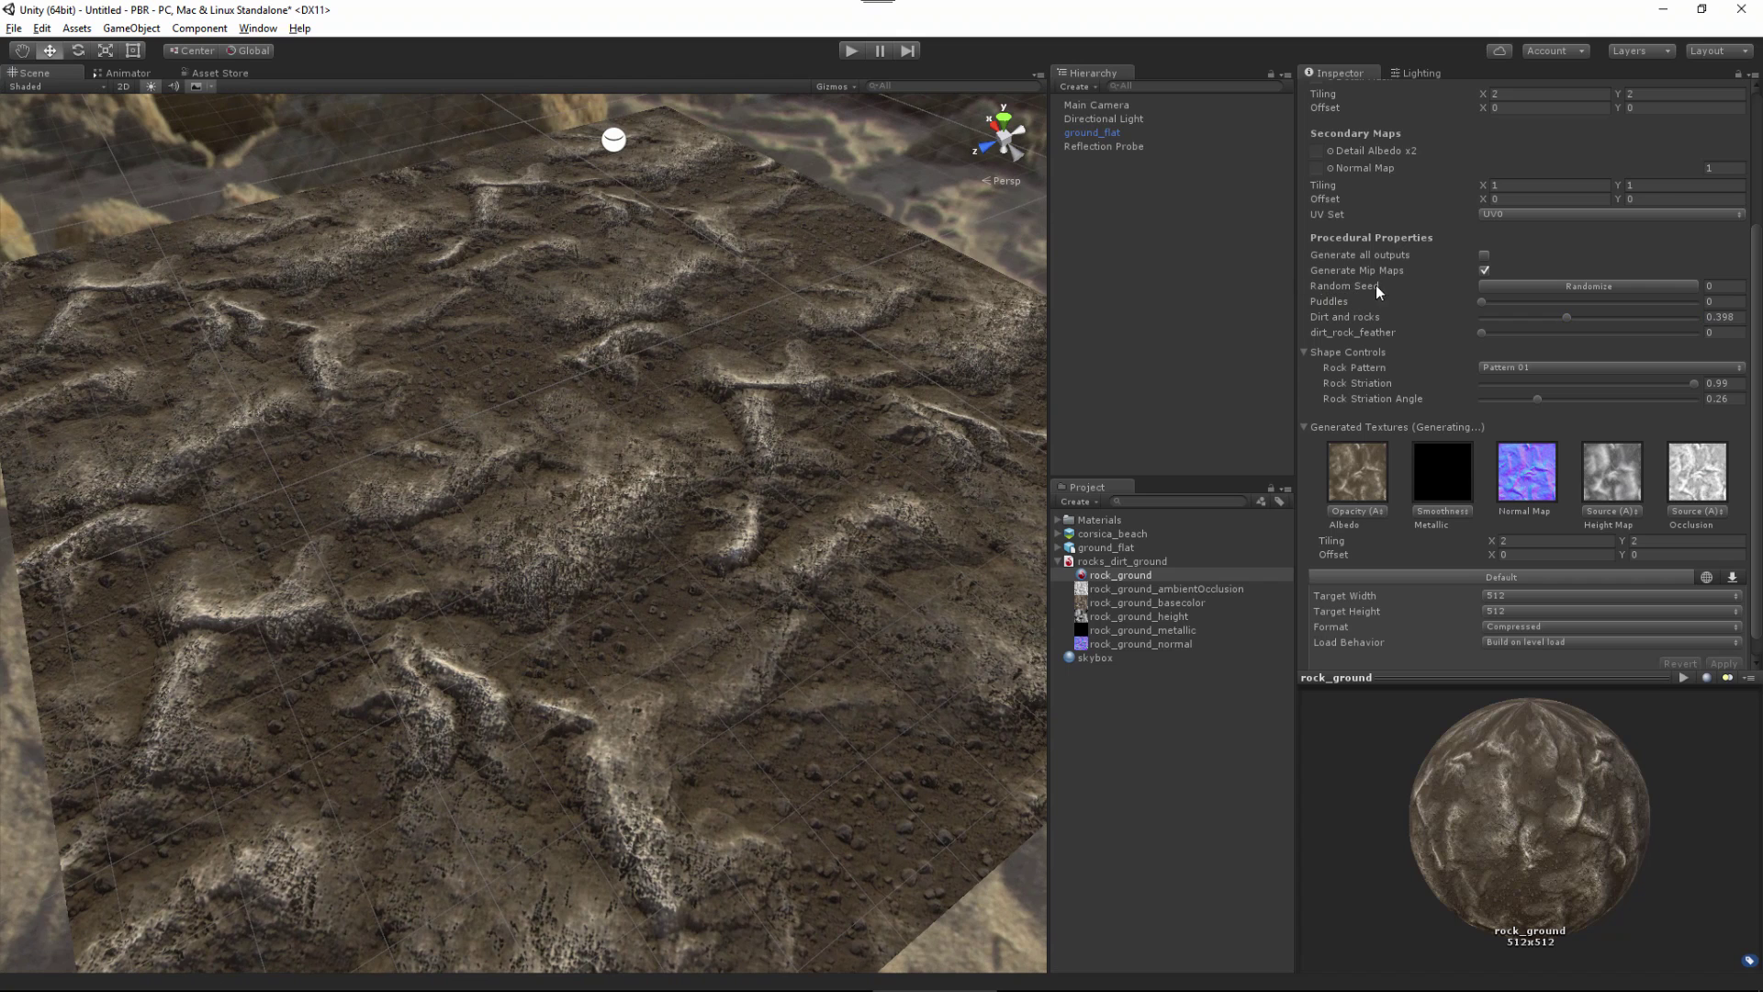
Step: Randomize the seed to 7358 and set Dirt and rocks back to 0
left_click(1567, 286)
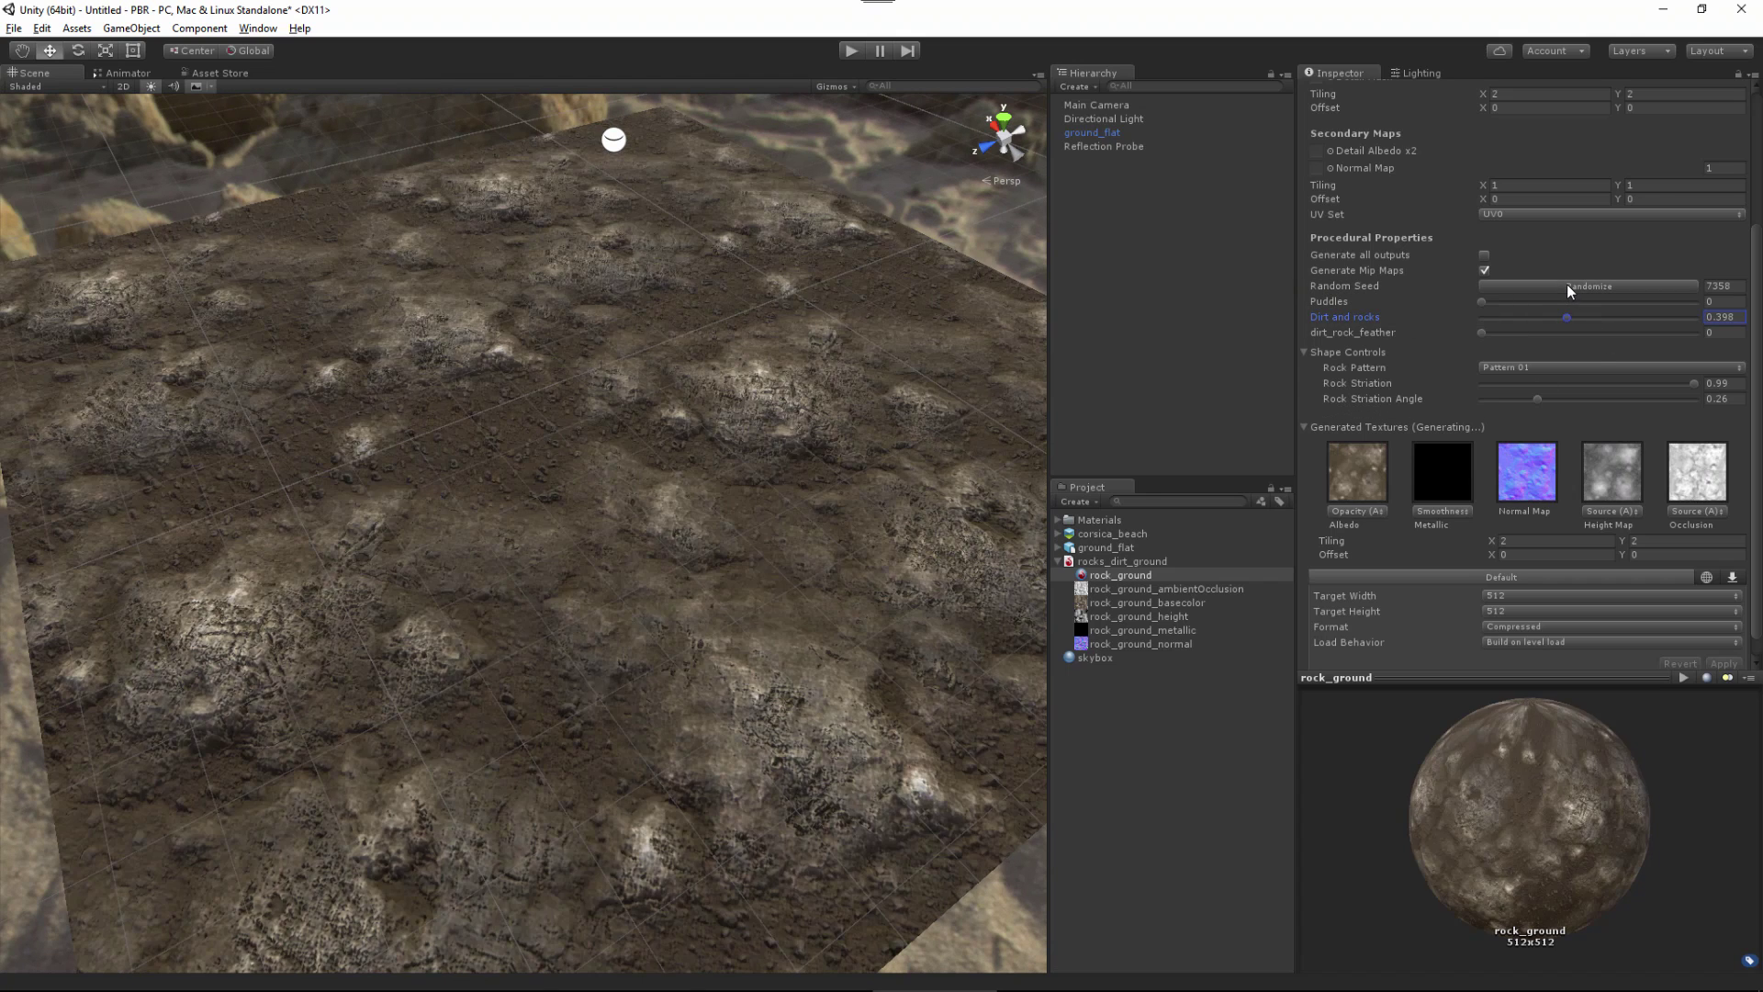
left_click_drag(653, 529, 590, 567, "alt")
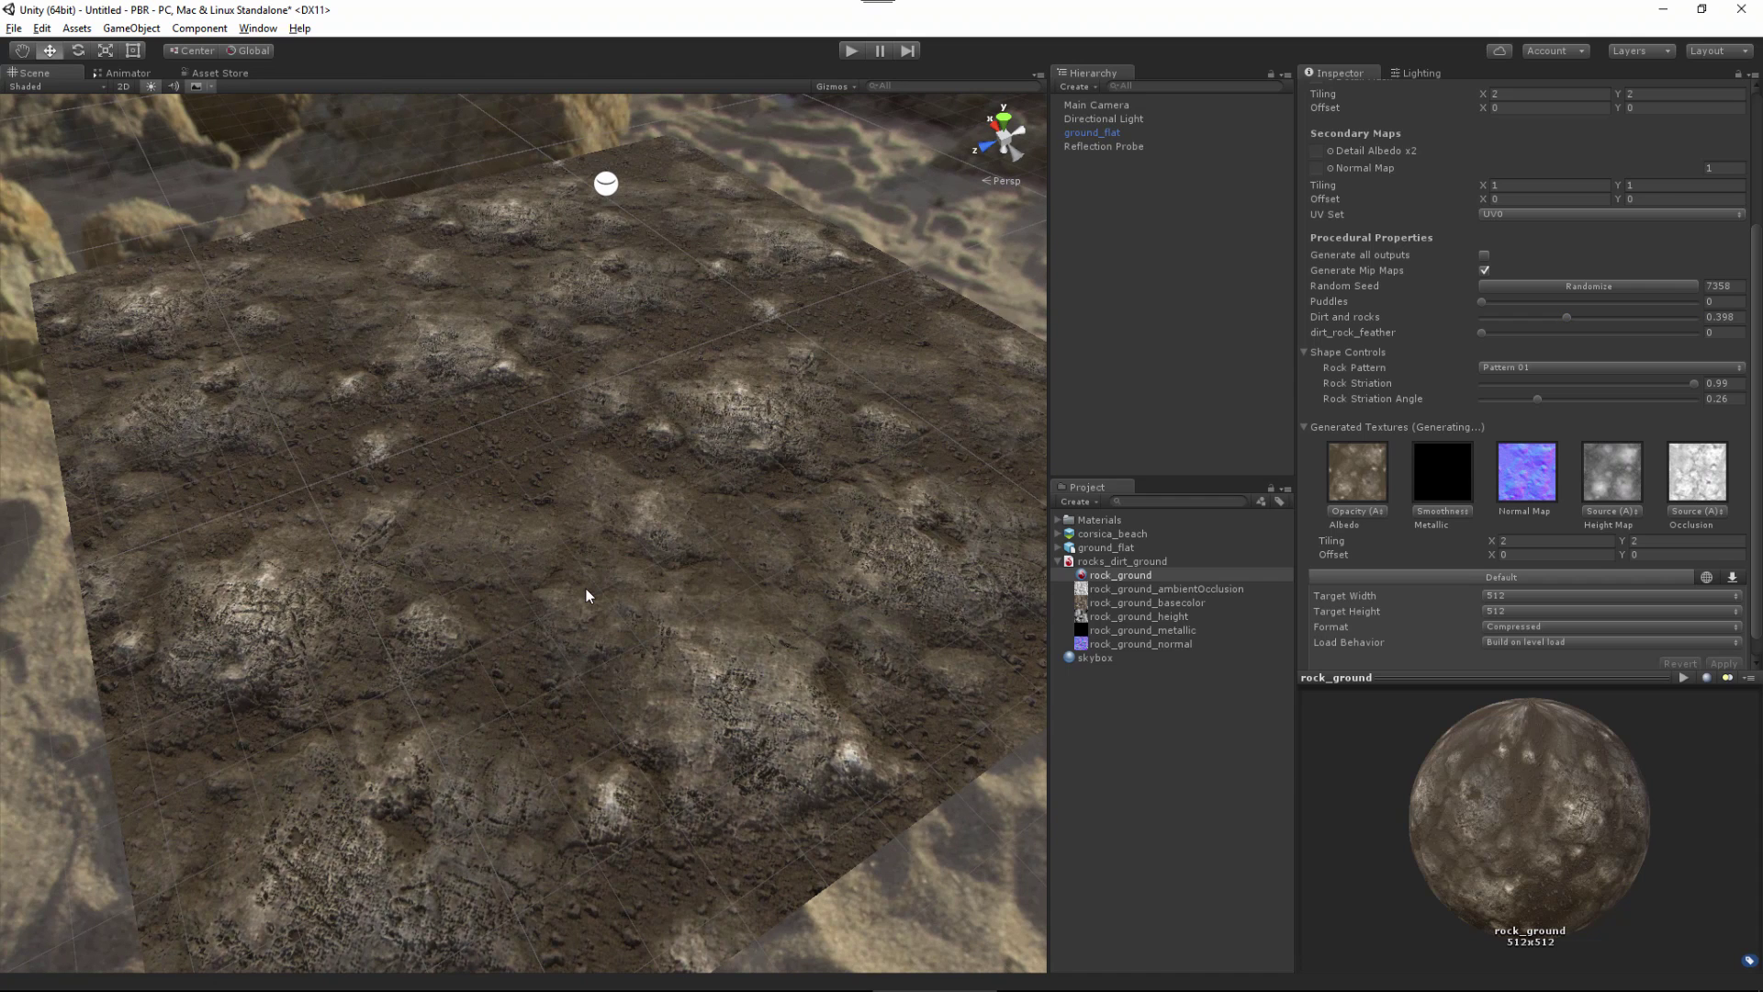
left_click_drag(1373, 317, 1352, 322)
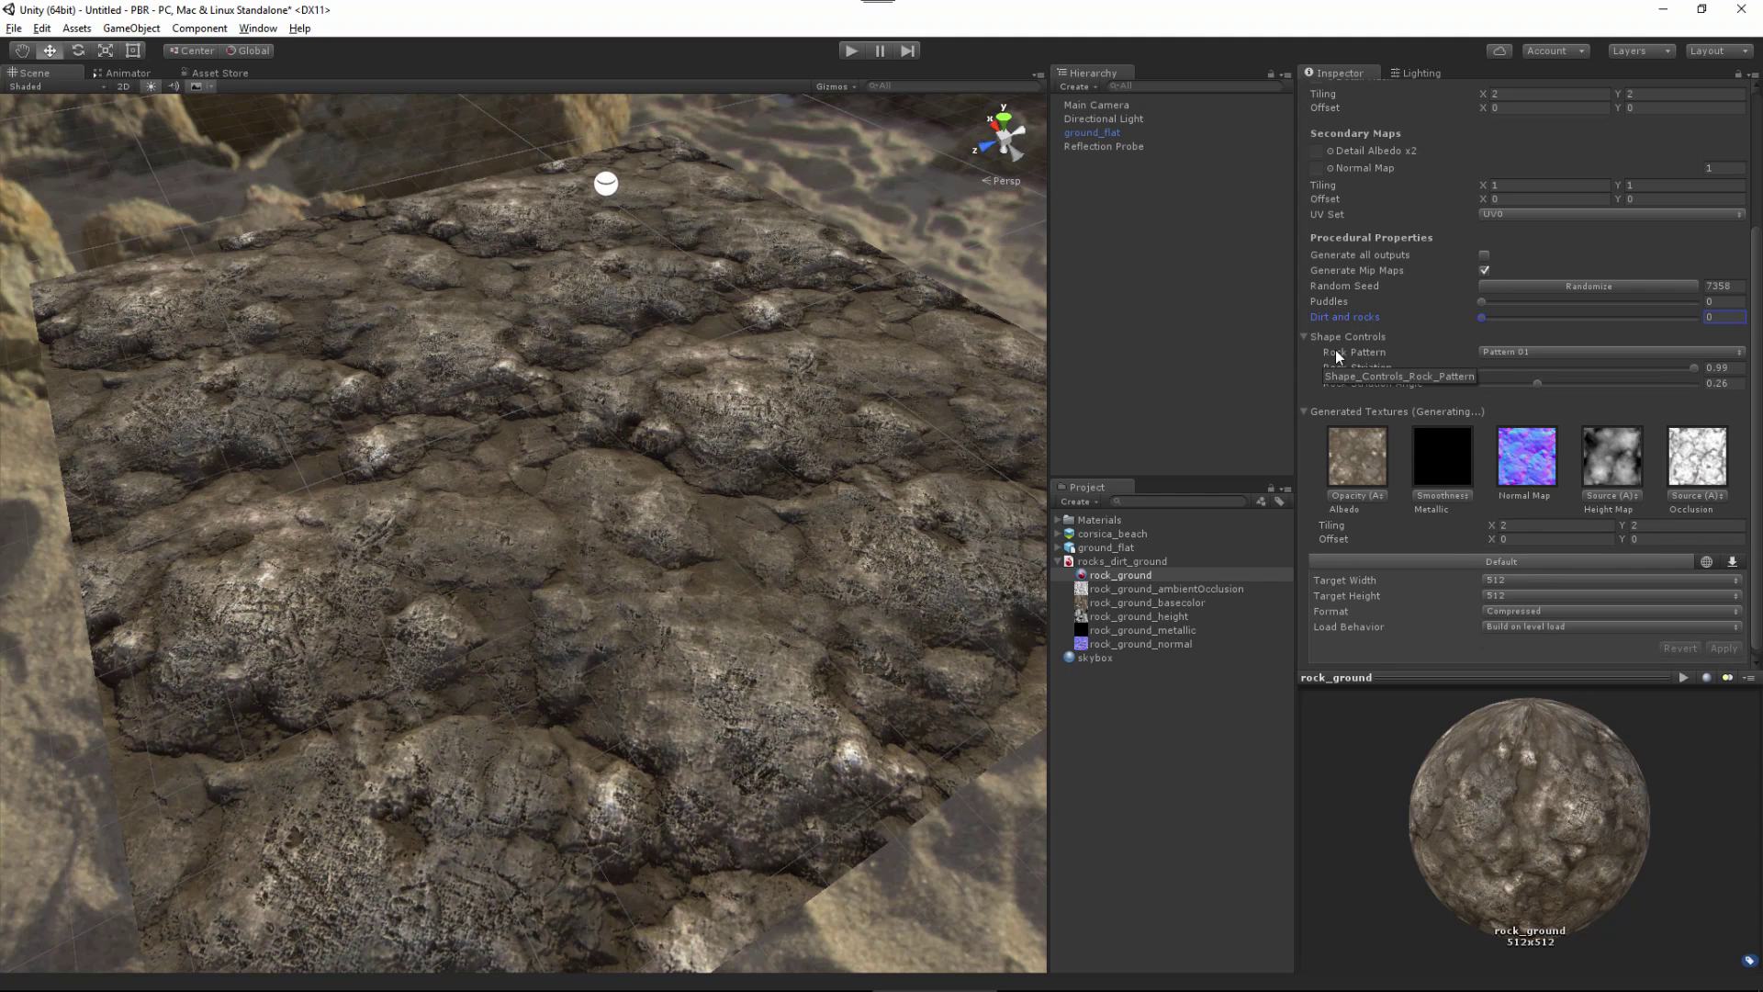
Step: Switch Rock Pattern to Pattern 02 and lower Rock Striation to 0.14
left_click(1496, 351)
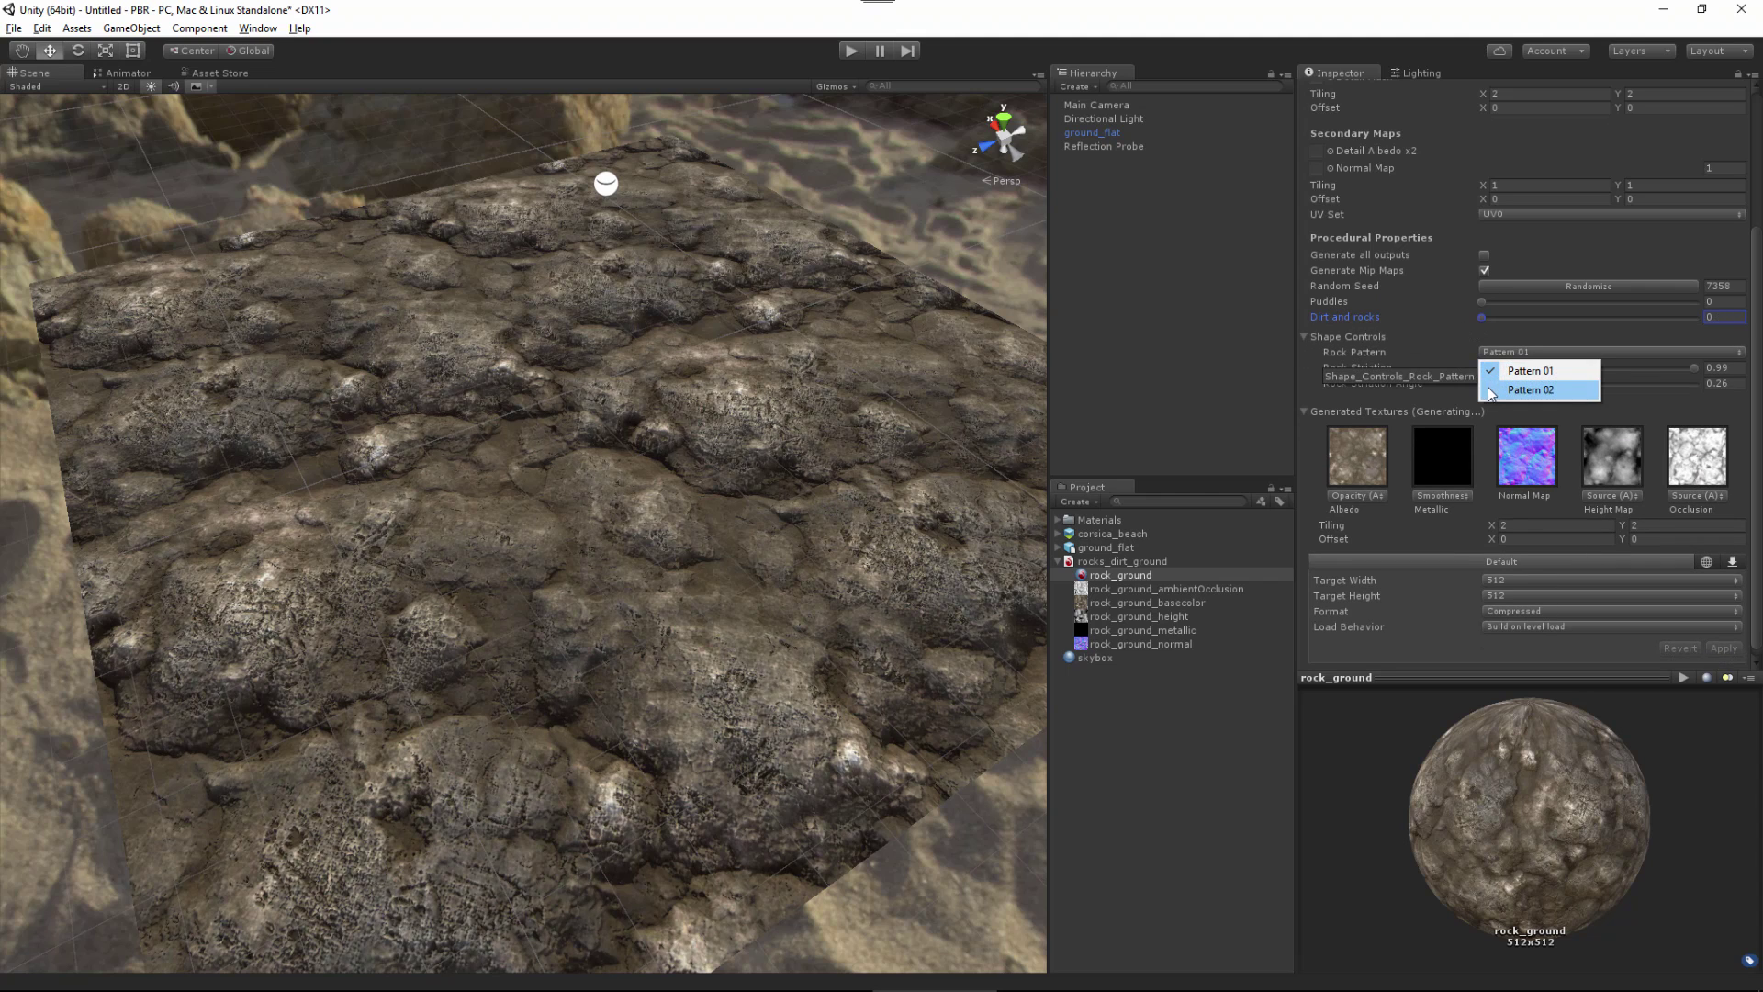
left_click(1499, 386)
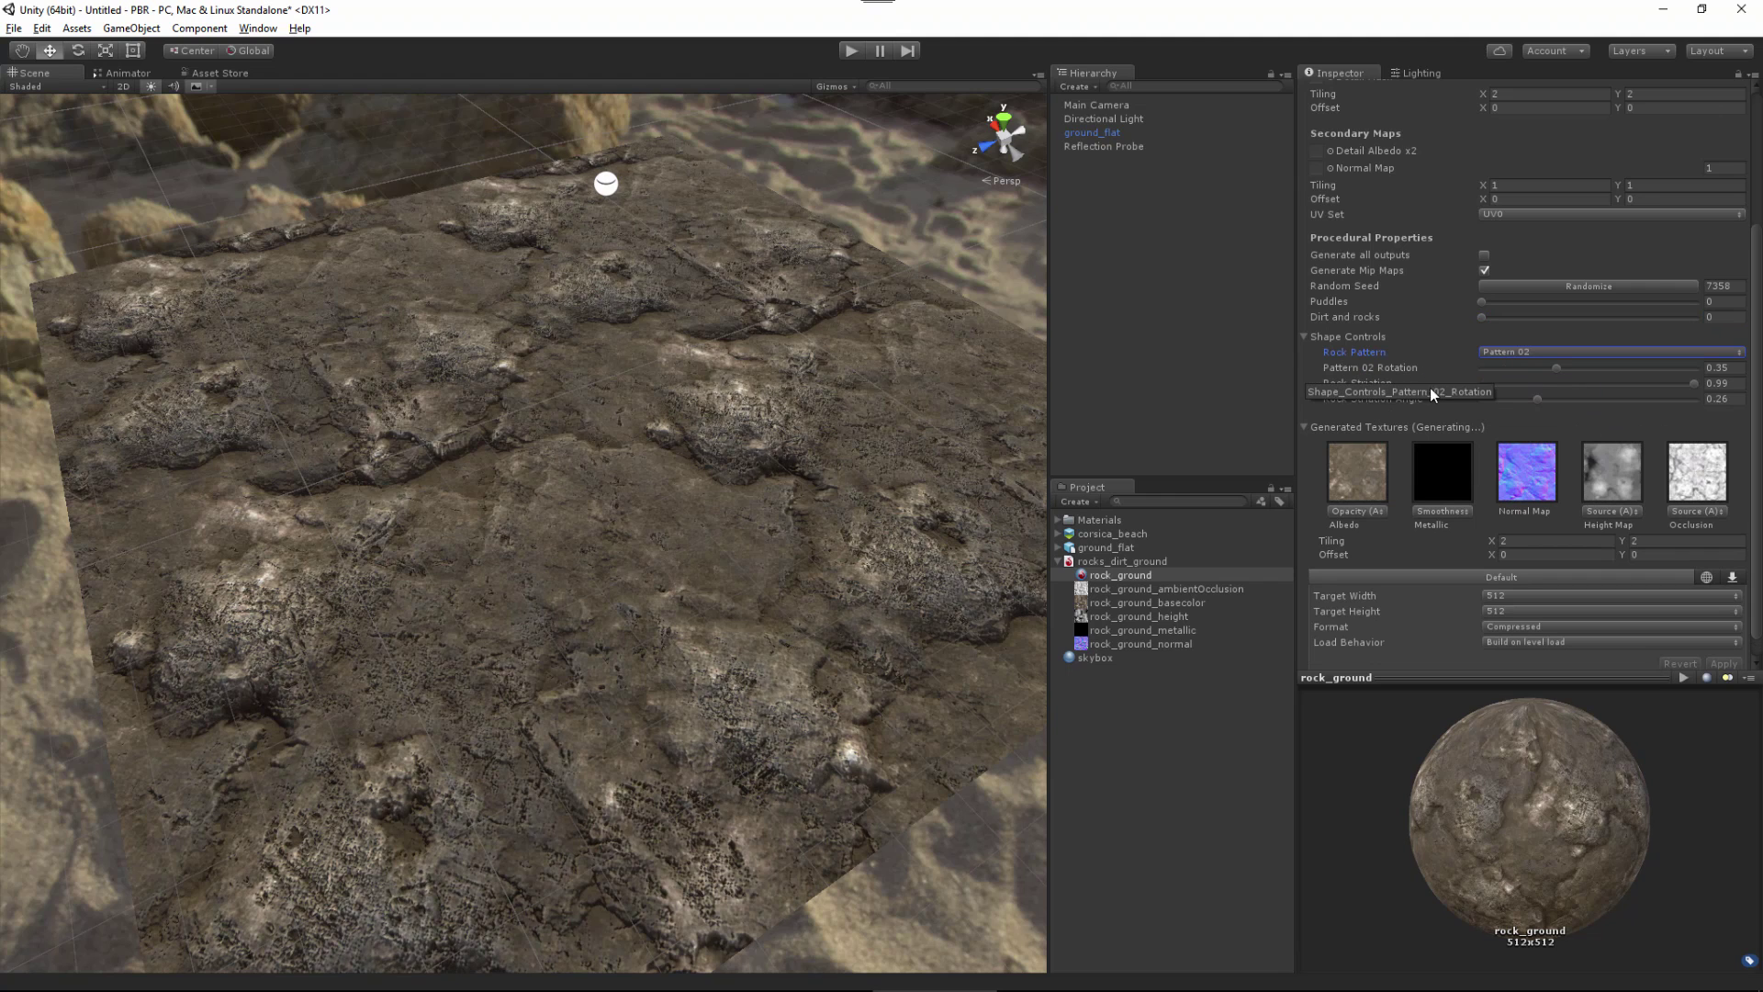
left_click(1686, 383)
left_click_drag(1489, 388, 1511, 392)
left_click_drag(547, 563, 699, 592, "alt")
left_click_drag(357, 395, 387, 659, "alt")
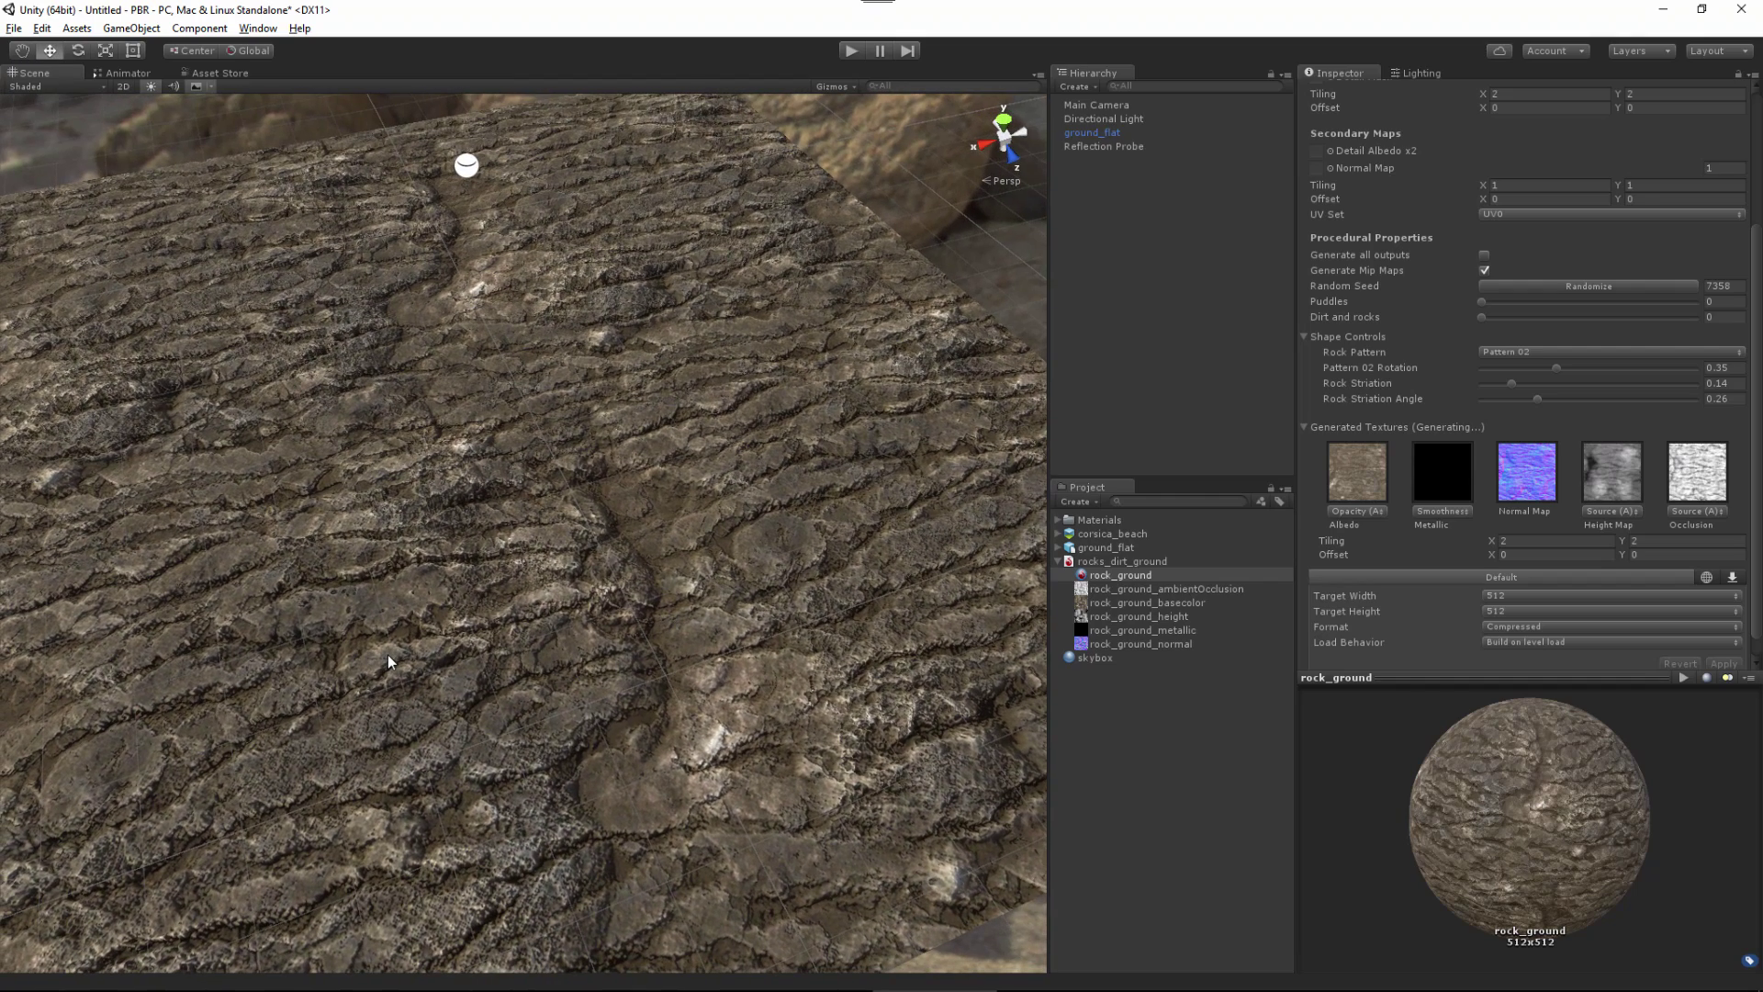
left_click_drag(531, 597, 565, 632, "alt")
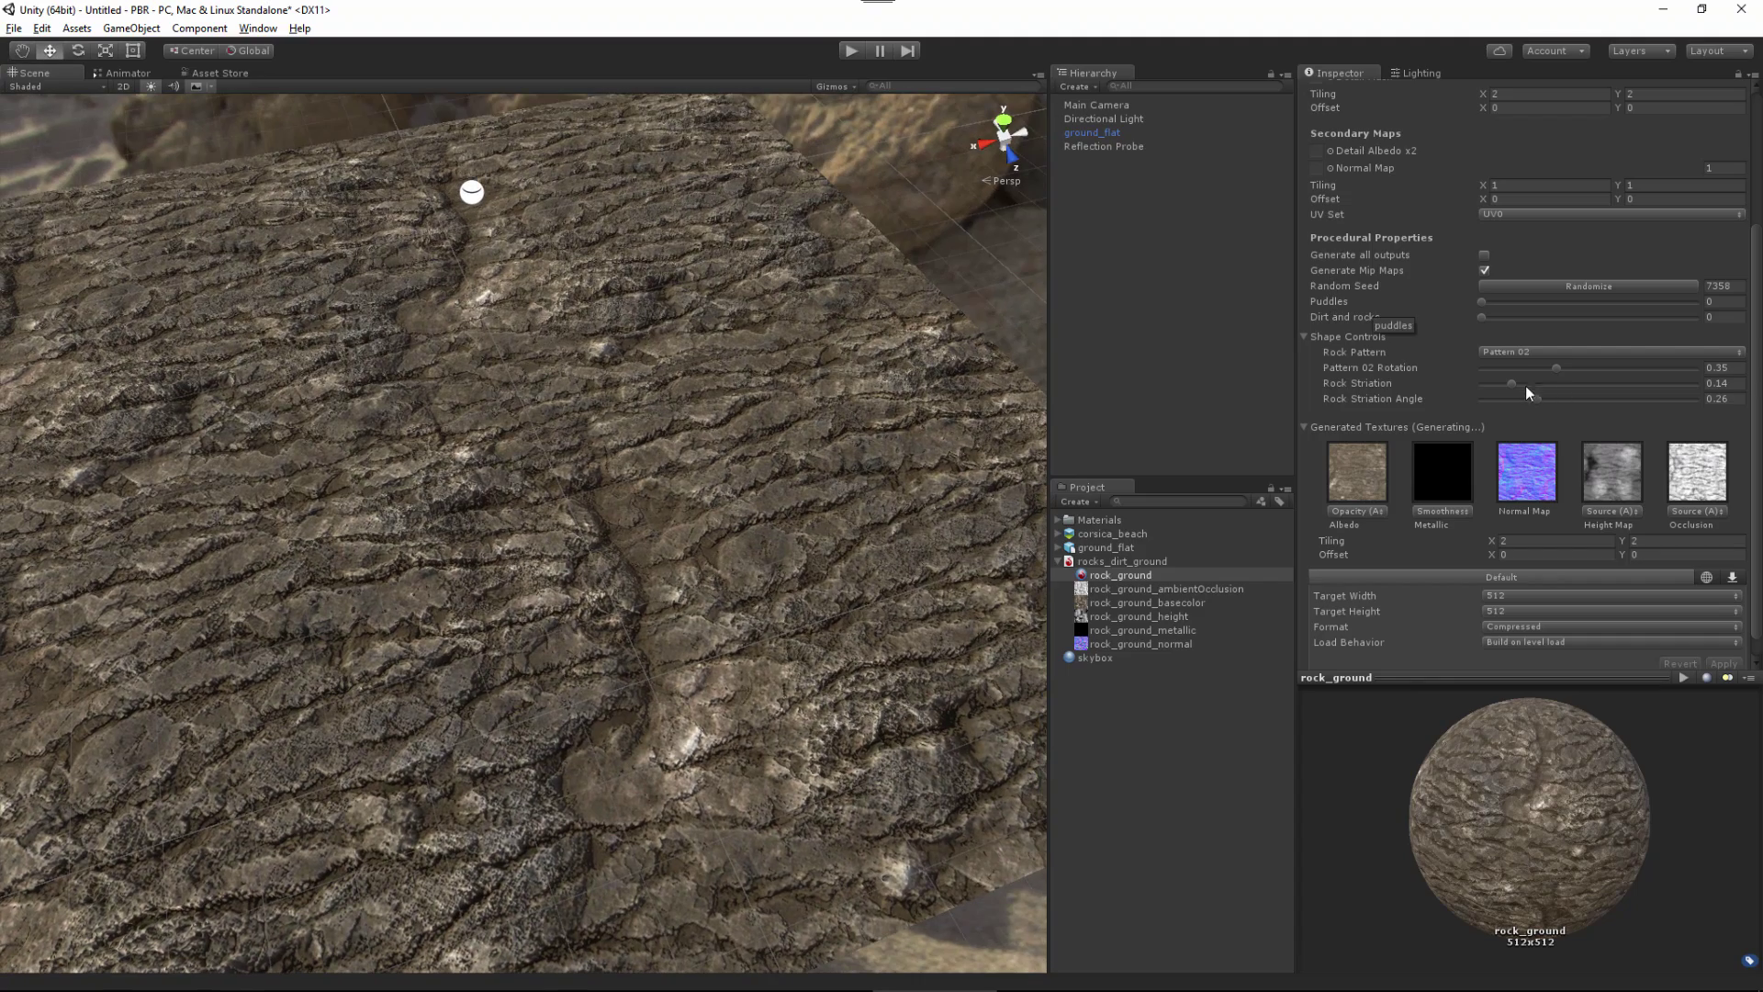
Step: Increase Rock Striation Angle to 0.377 and orbit to check the layered bands
mouse_move(1538, 398)
left_mouse_down()
mouse_move(1583, 400)
mouse_move(1563, 403)
left_mouse_up()
left_click_drag(686, 481, 648, 491, "alt")
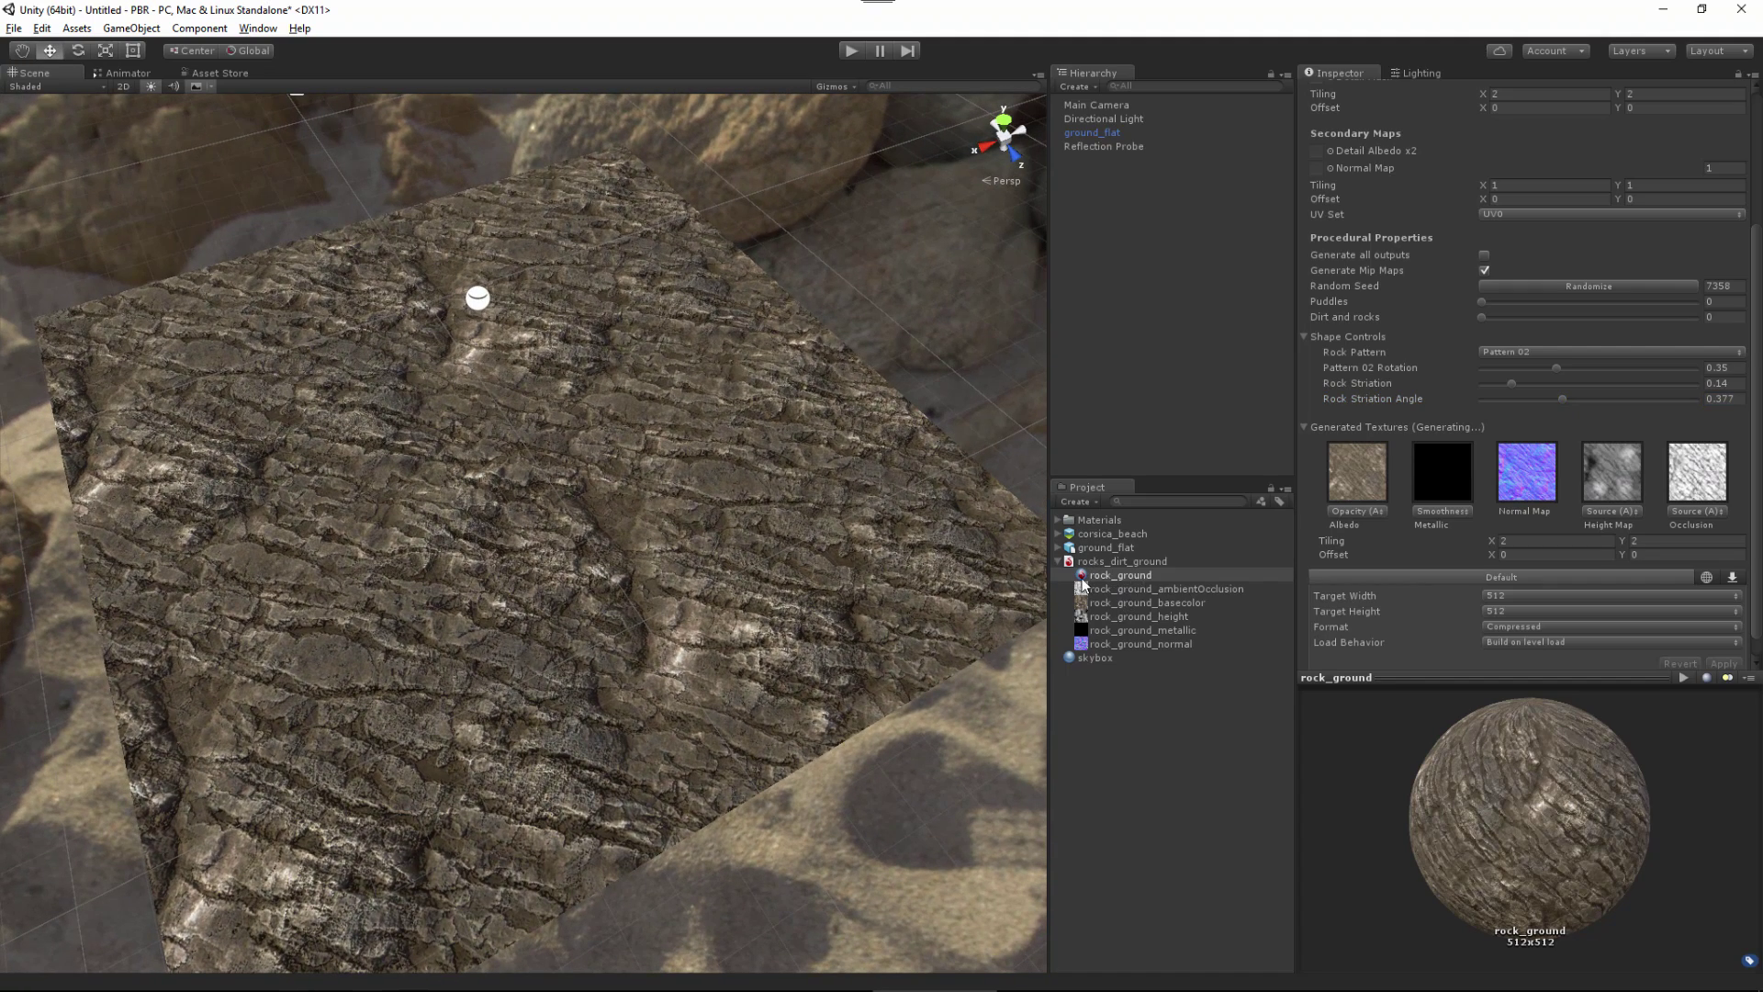
left_click_drag(496, 446, 581, 494, "alt")
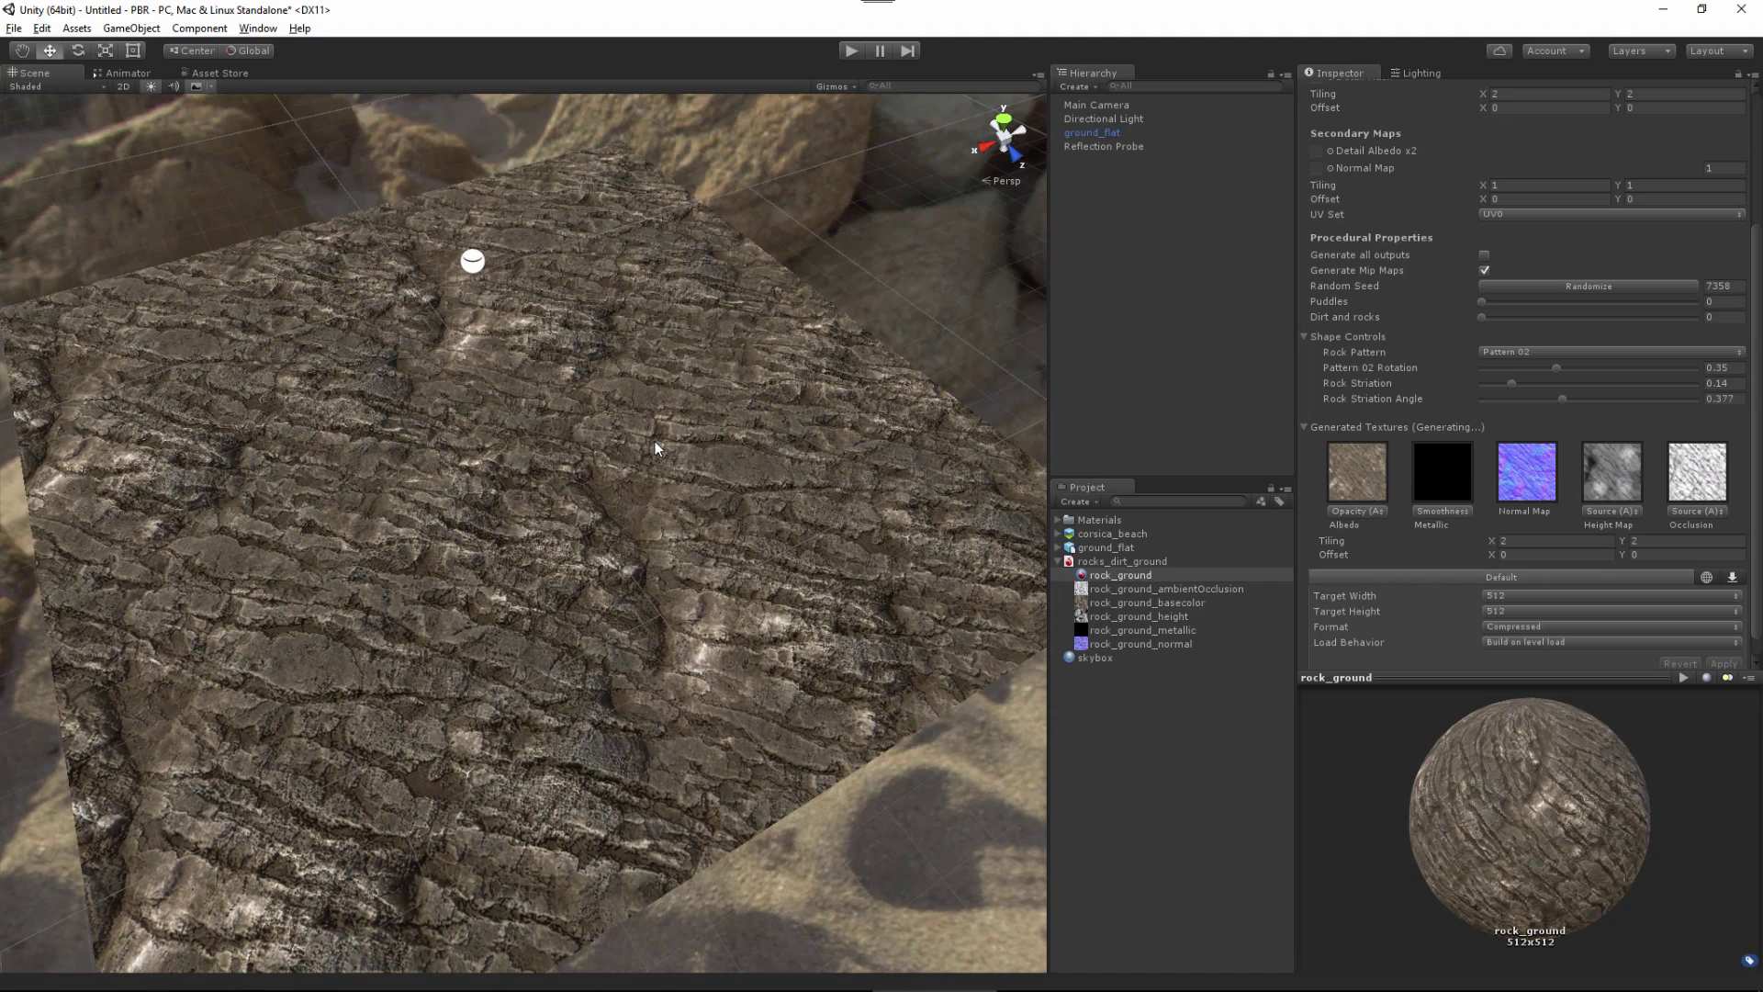
left_click_drag(599, 395, 648, 336, "alt")
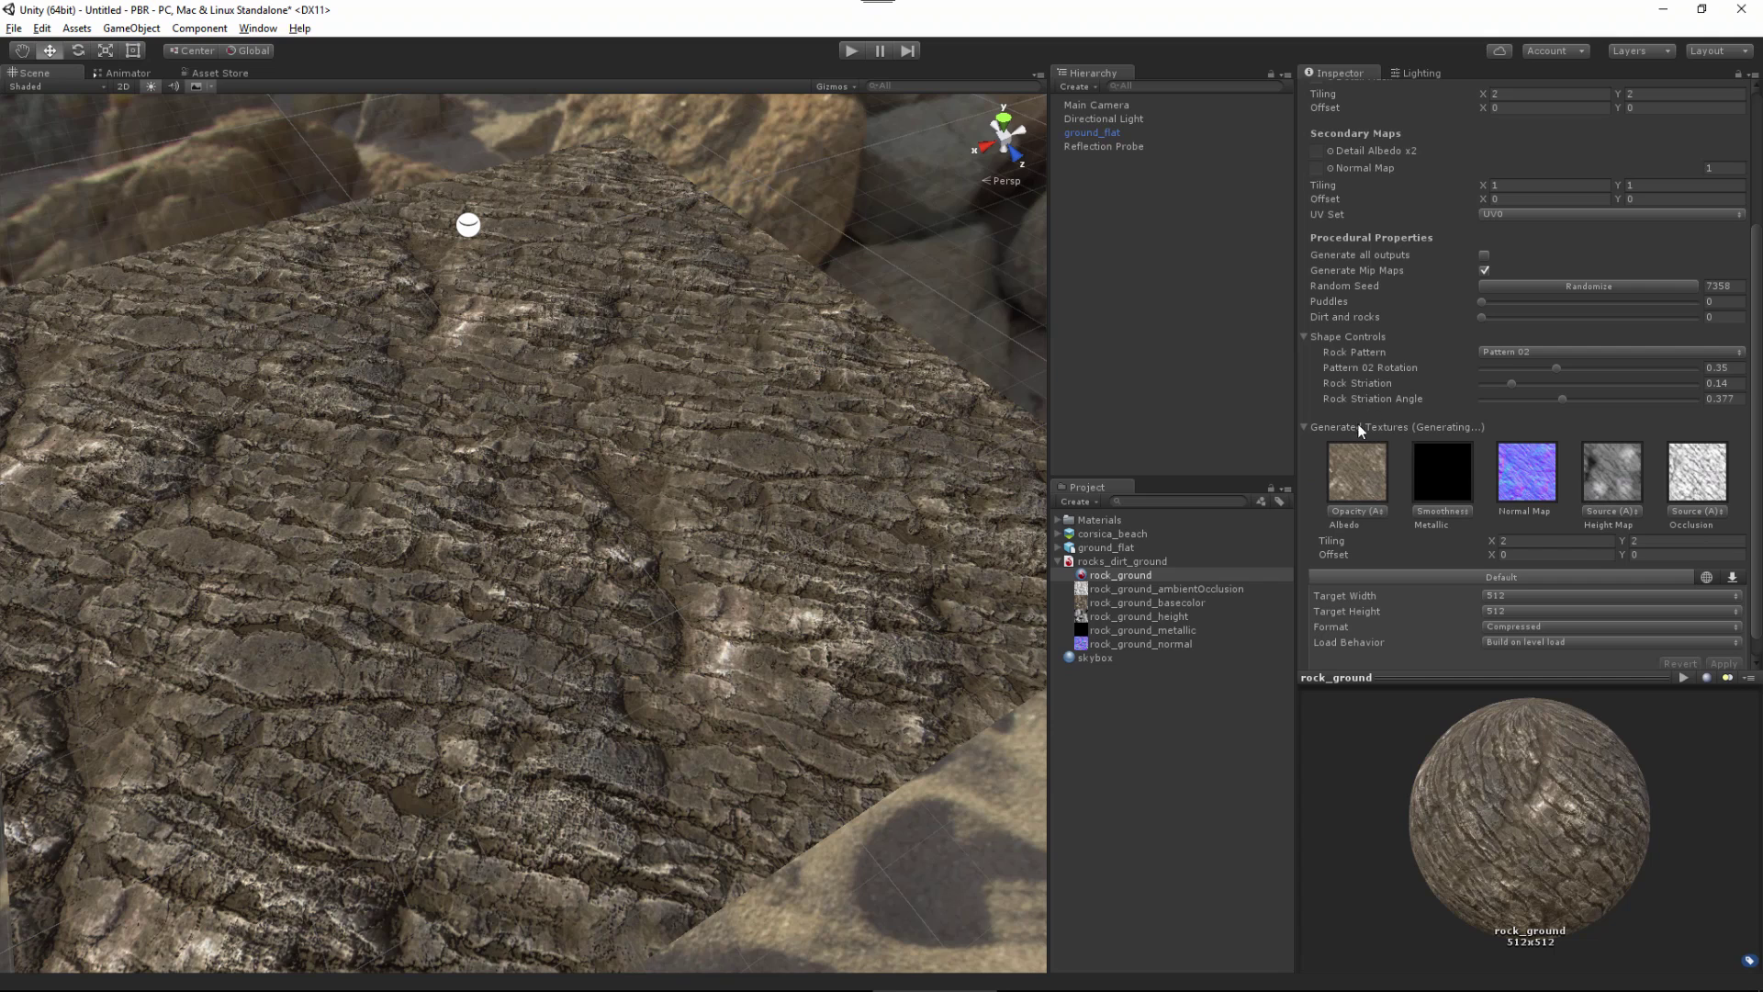
left_click(1446, 510)
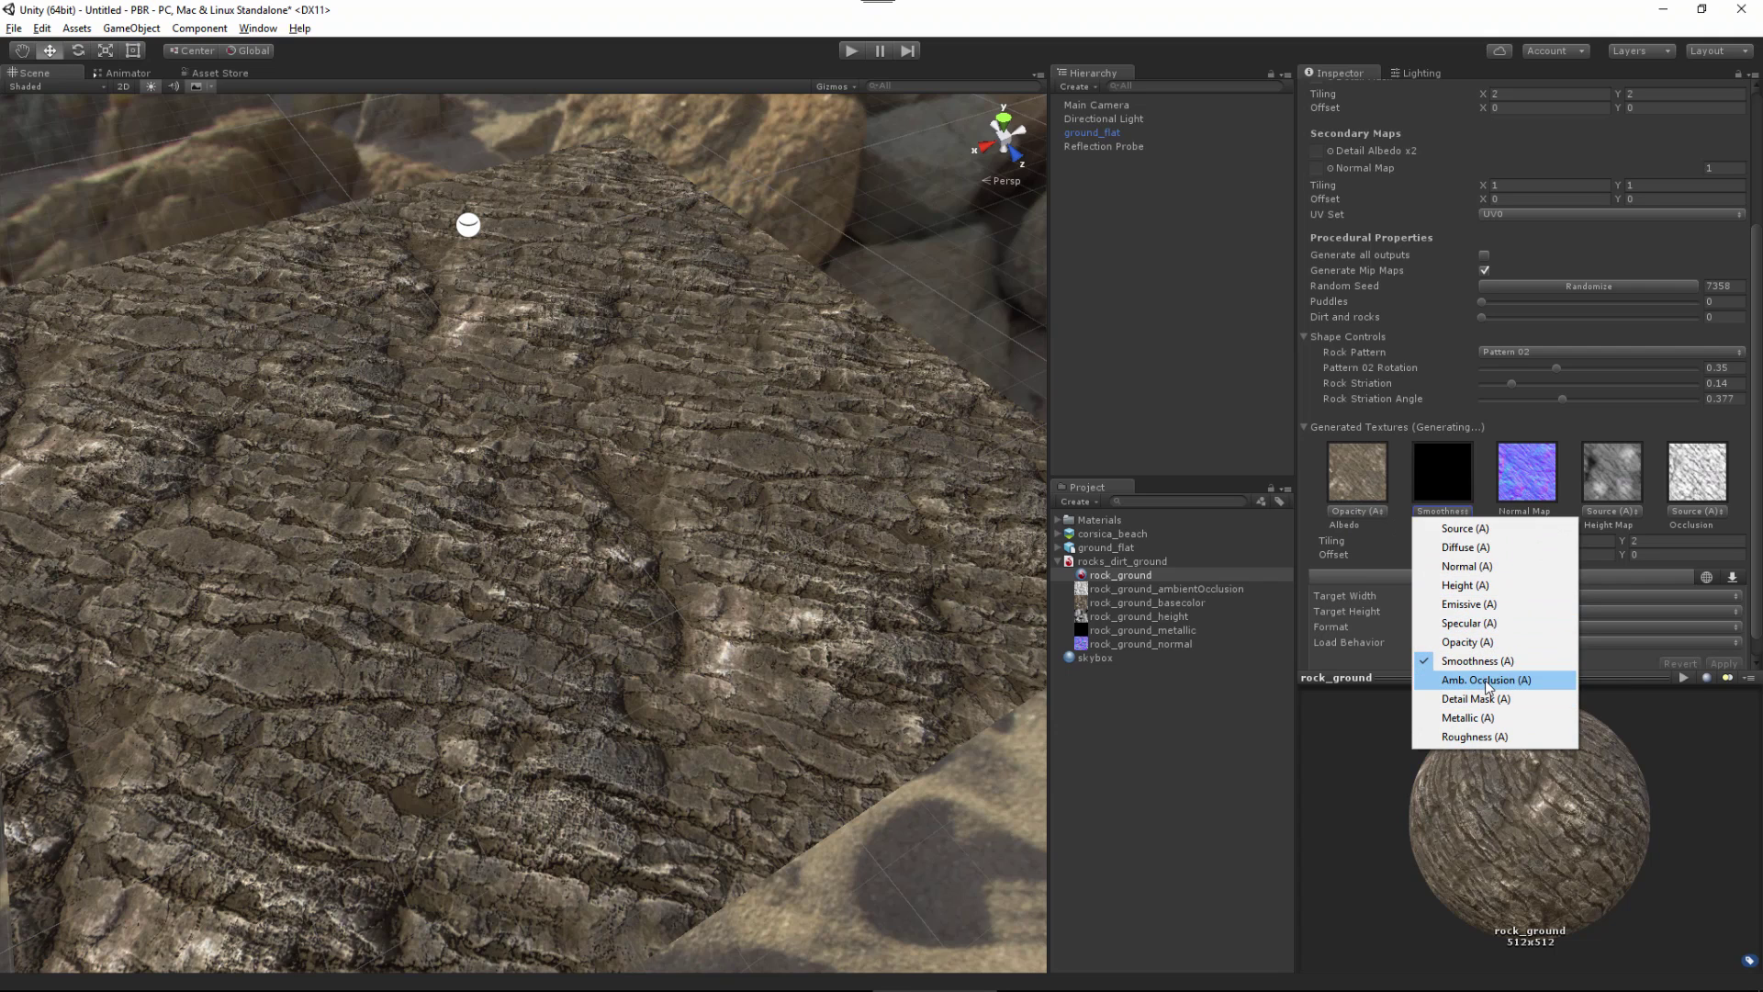
left_click(1375, 563)
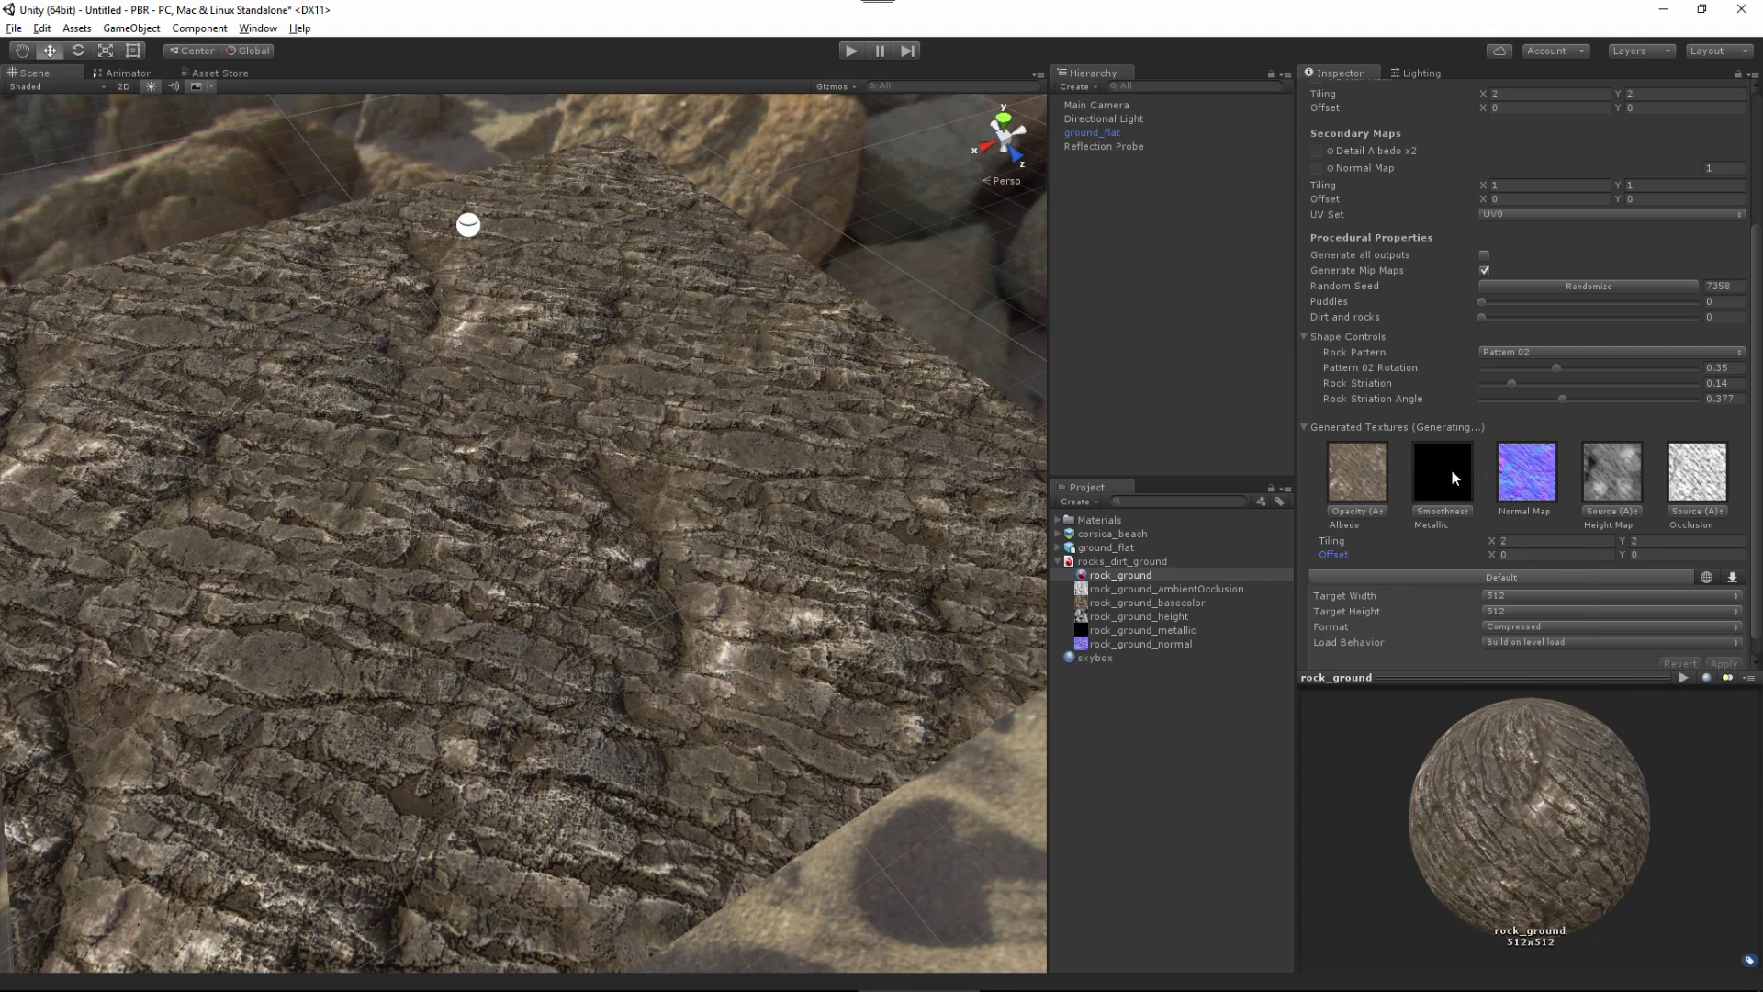
left_click(1440, 510)
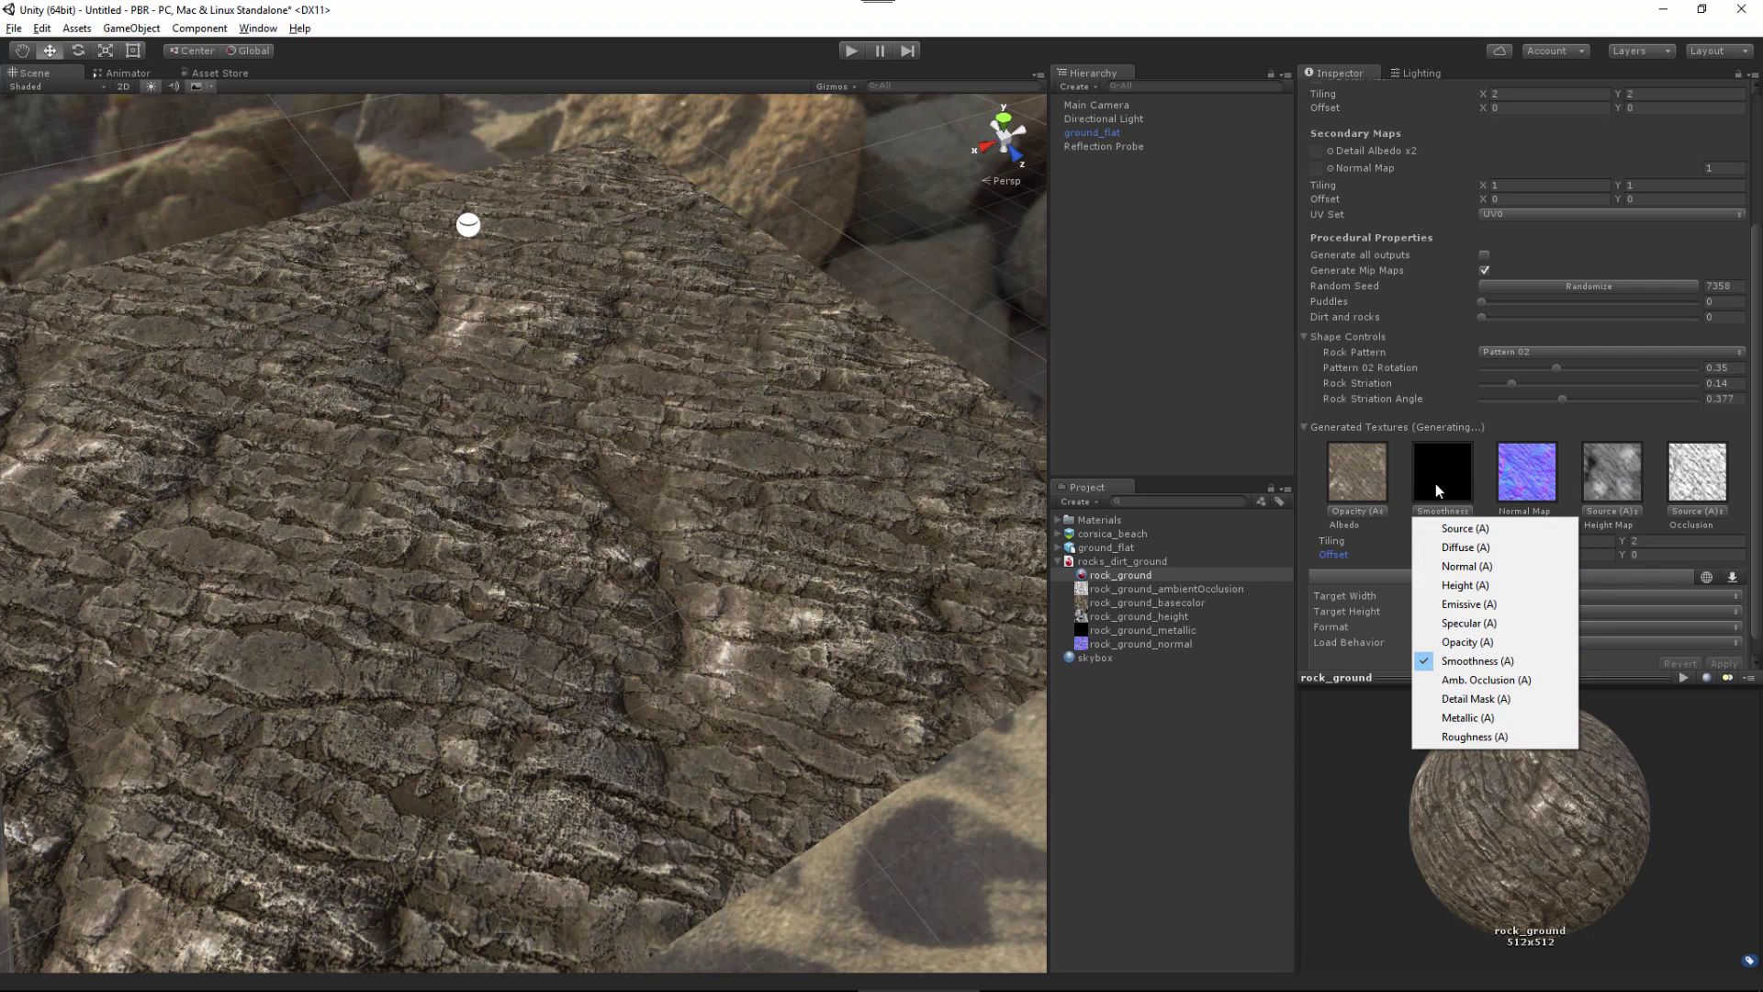
left_click(1392, 517)
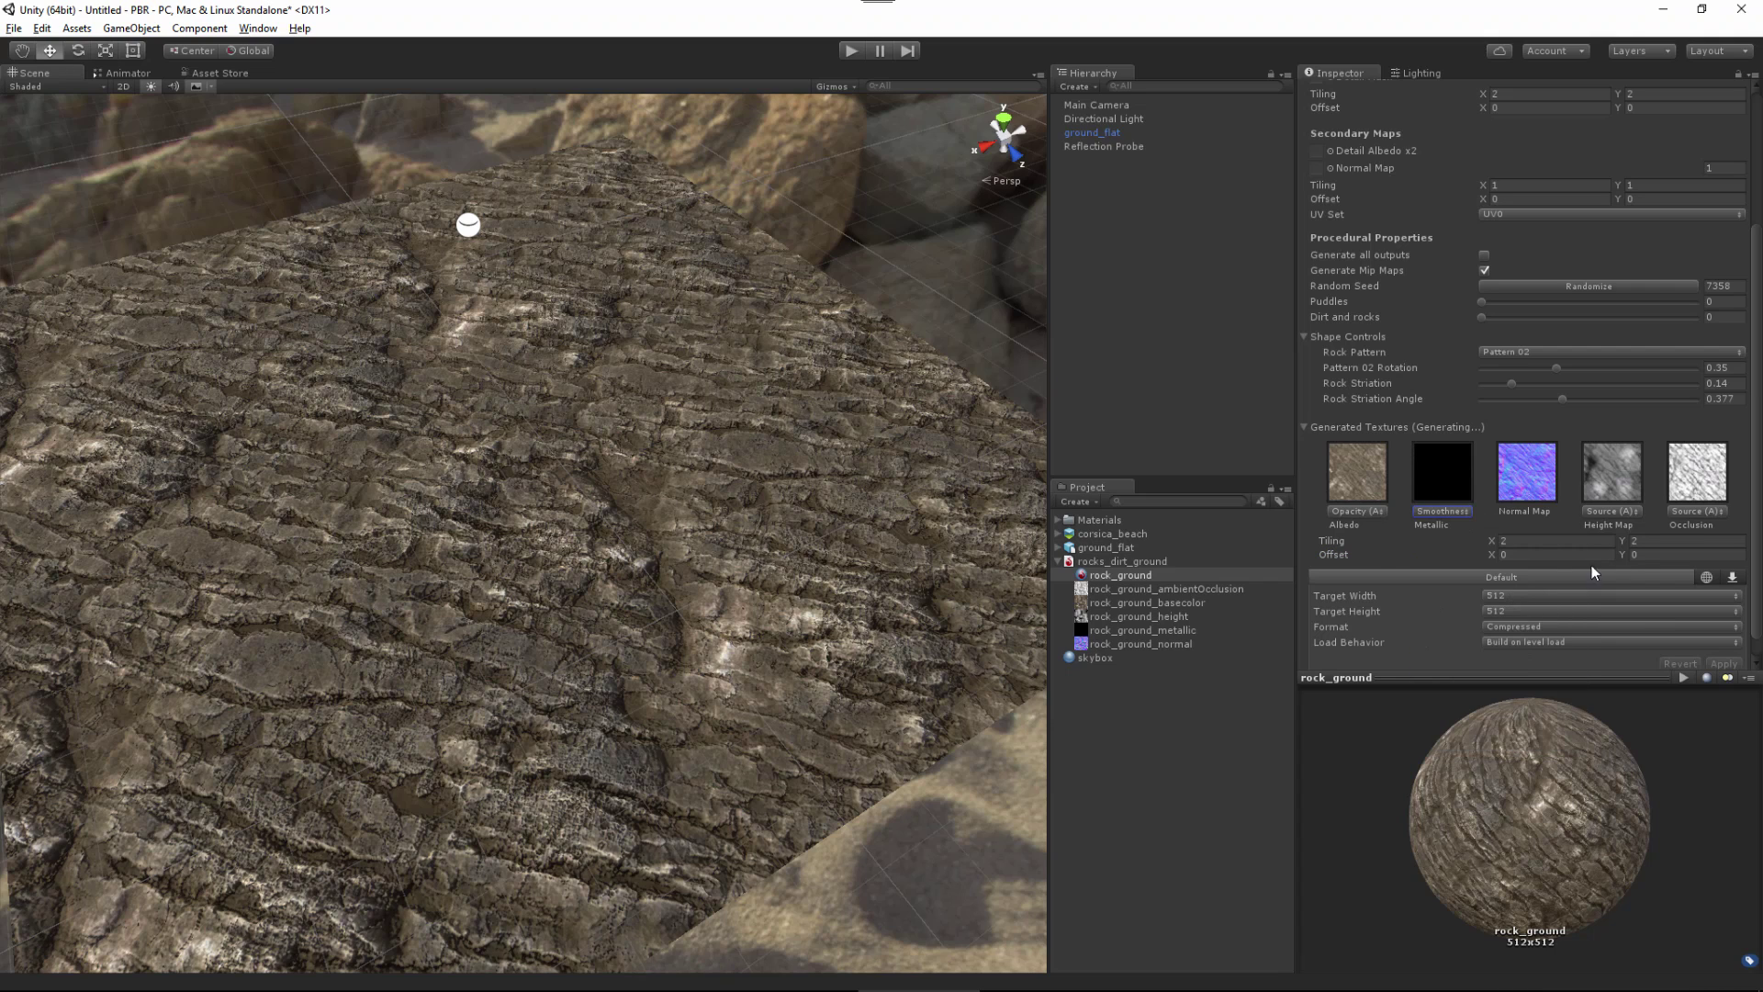
left_click(1616, 511)
left_click(1648, 530)
left_click(1357, 510)
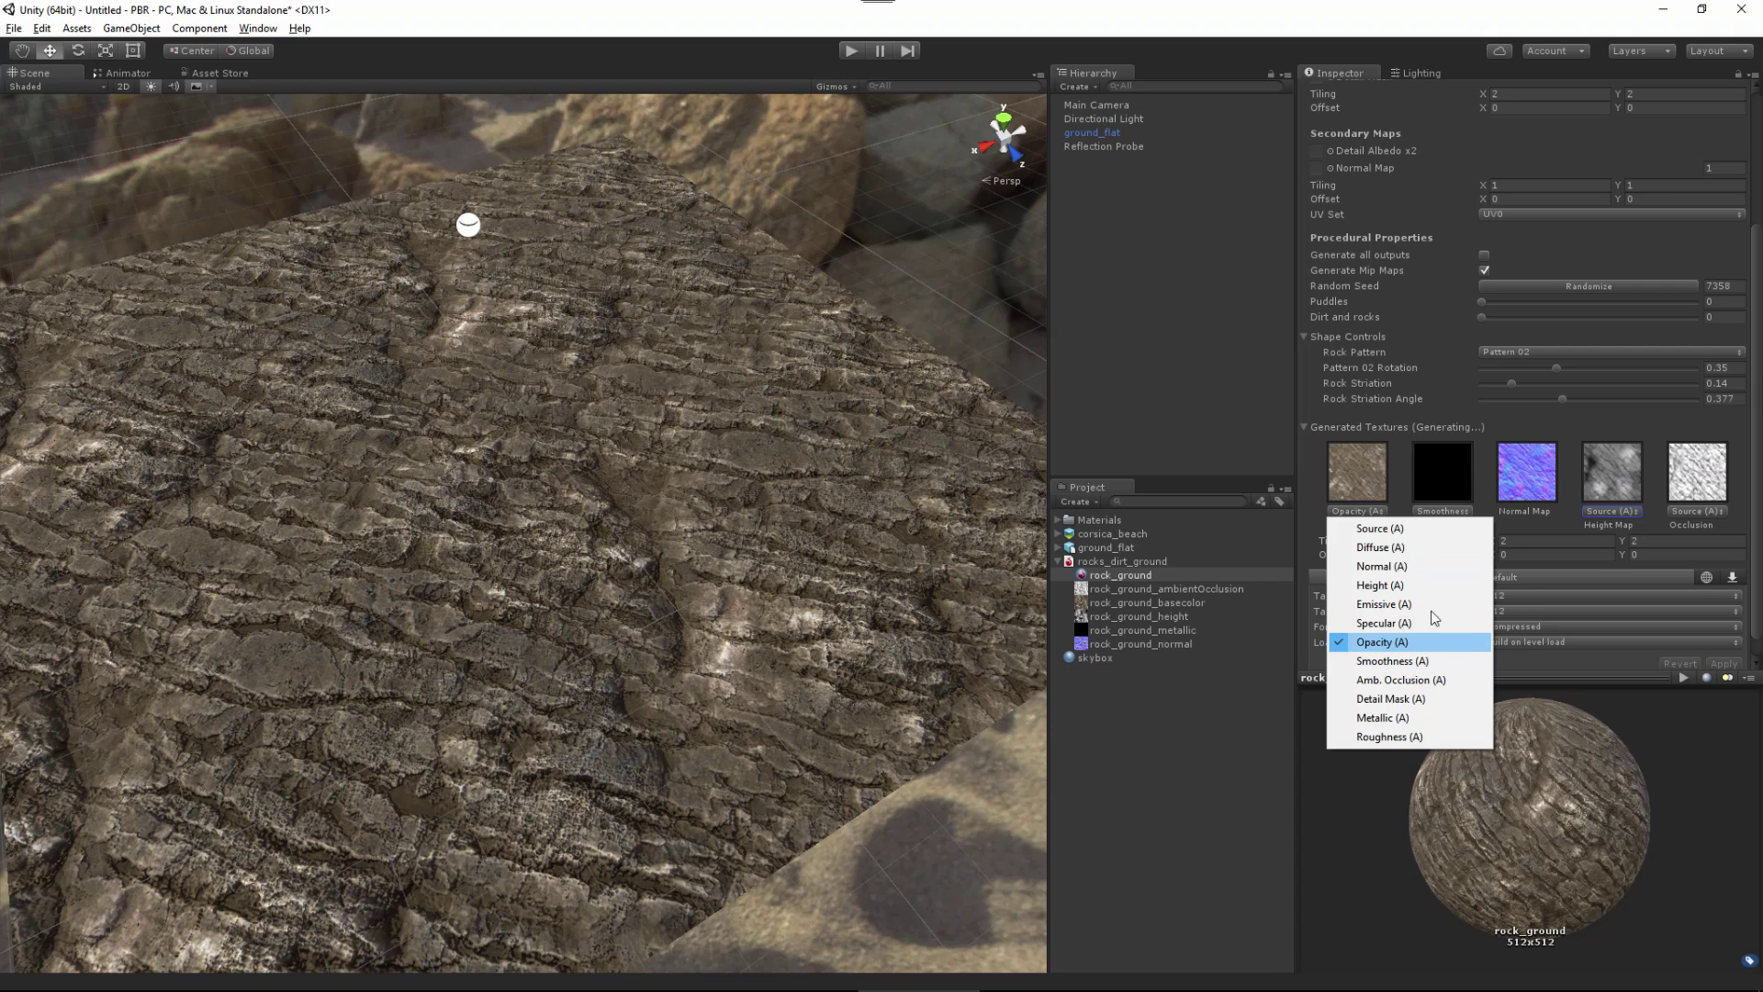
left_click(1303, 383)
scroll(1303, 383, "down", 1)
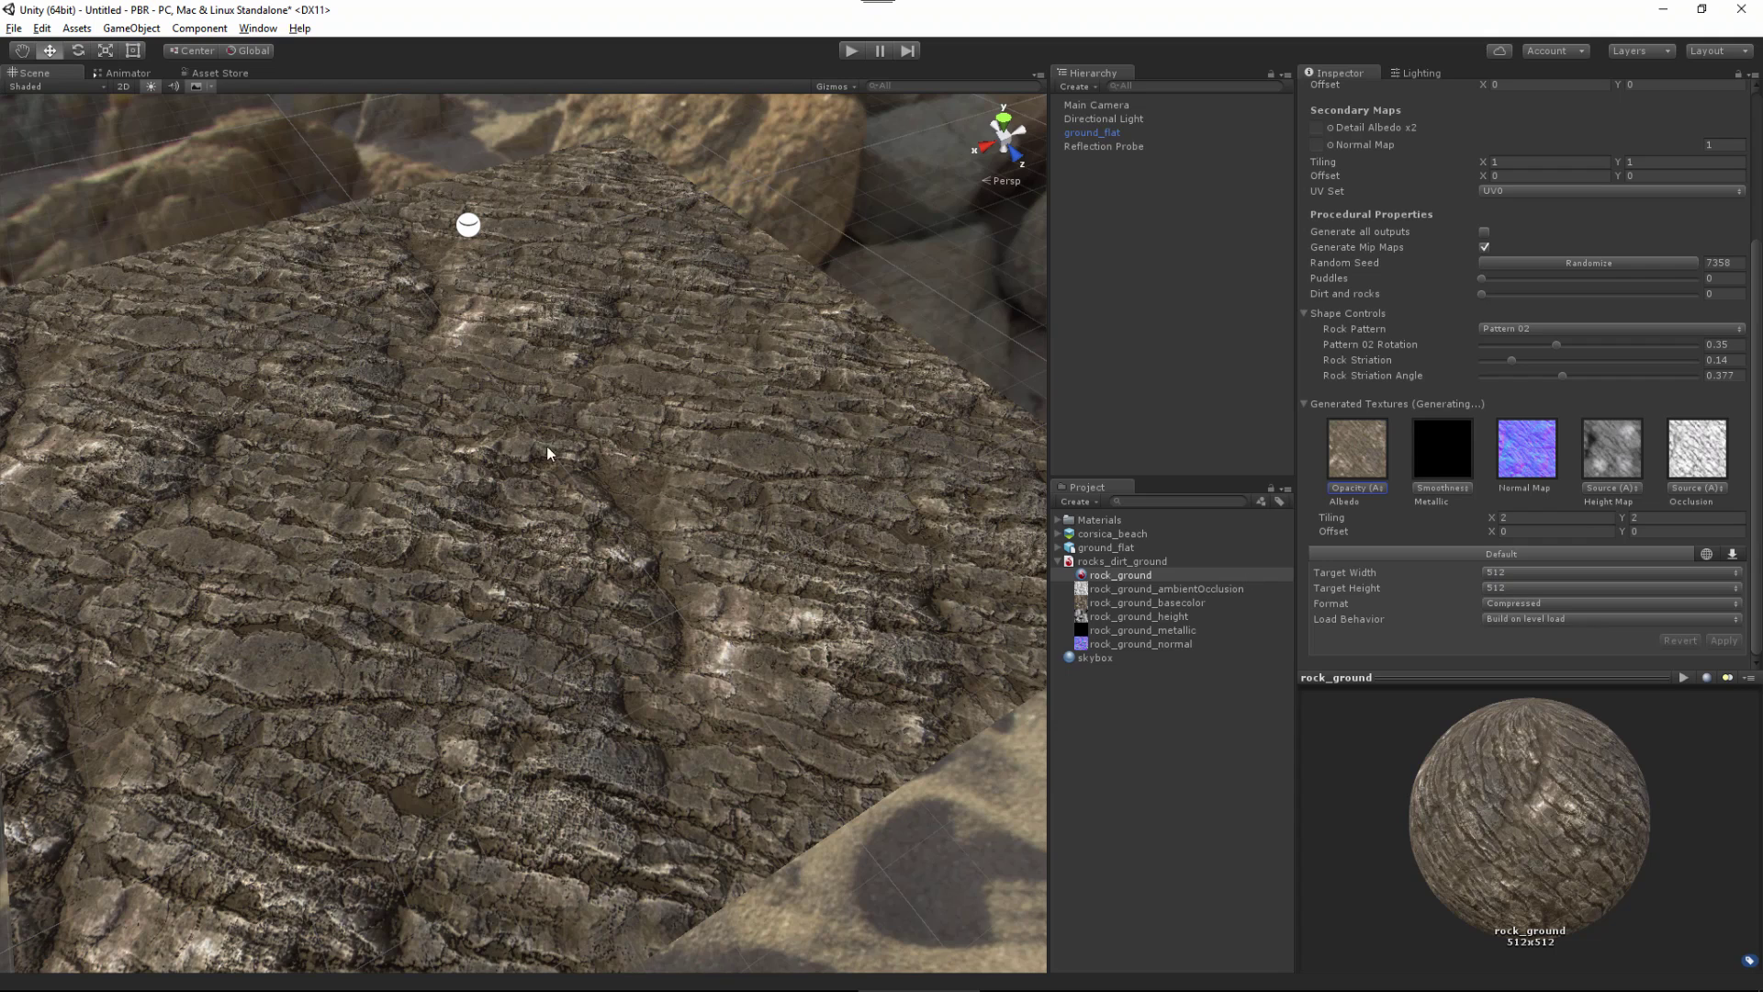
Step: Set Target Width and Height to 1024 and apply the new resolution
left_click(1507, 571)
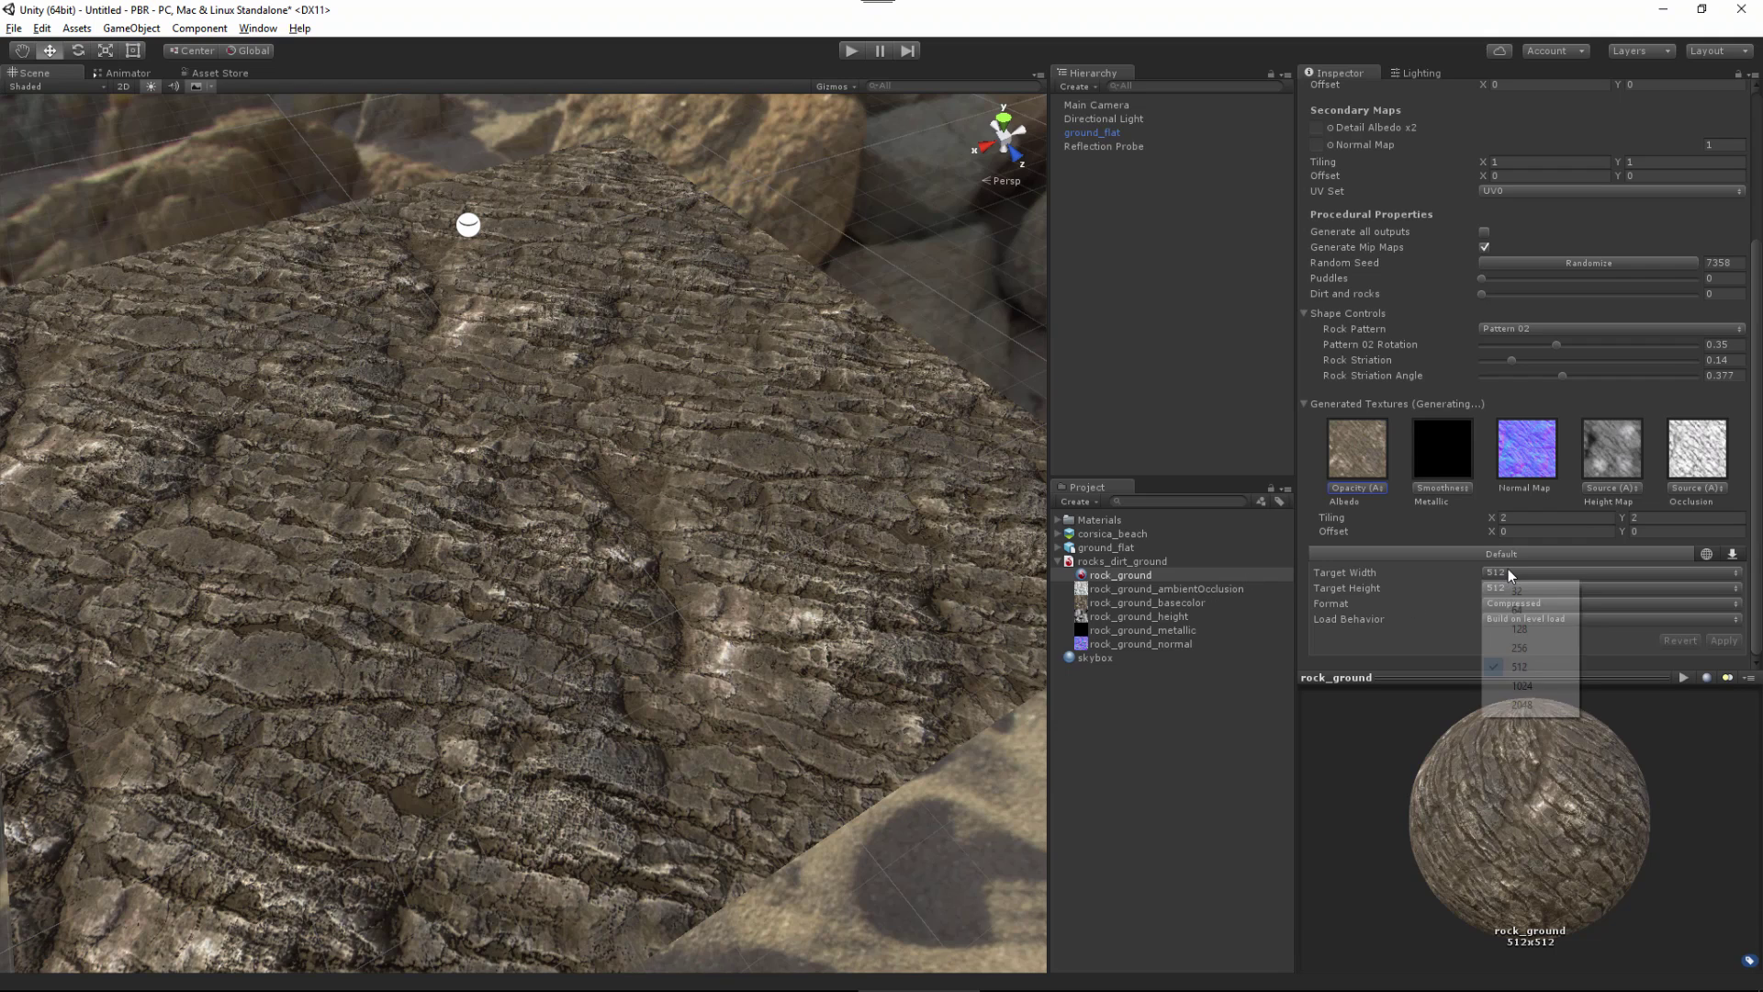
left_click(1521, 686)
left_click(1498, 588)
left_click(1505, 701)
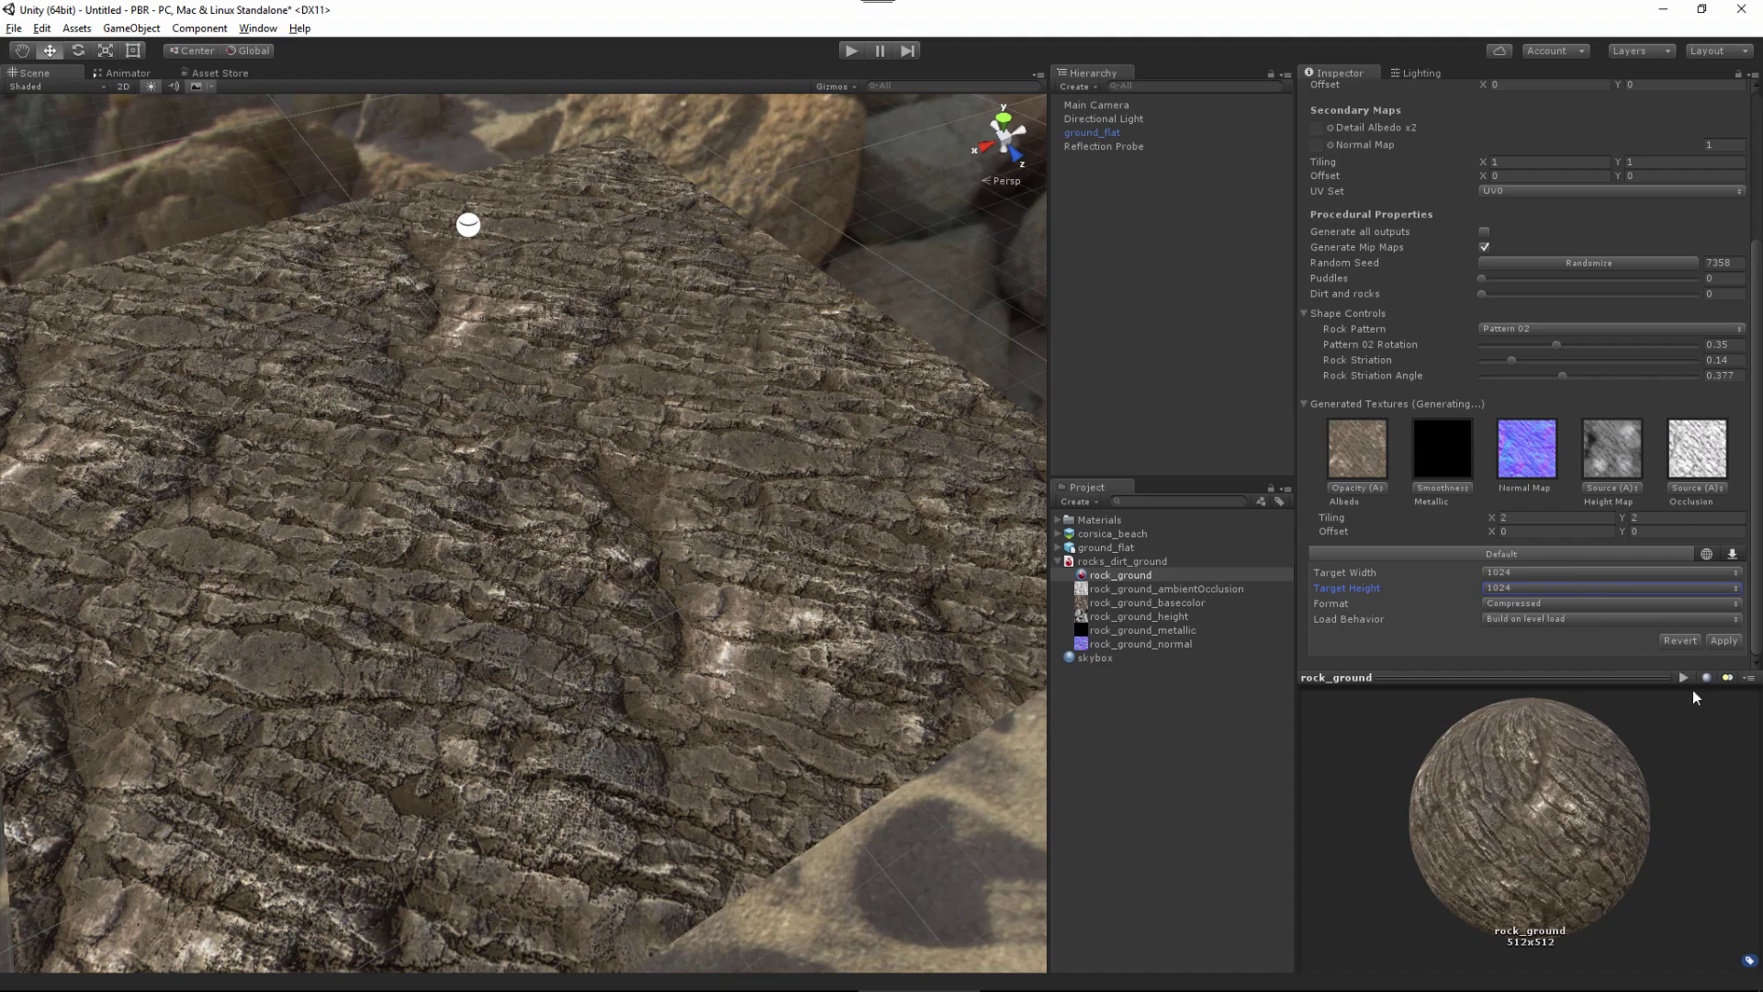
left_click(1724, 643)
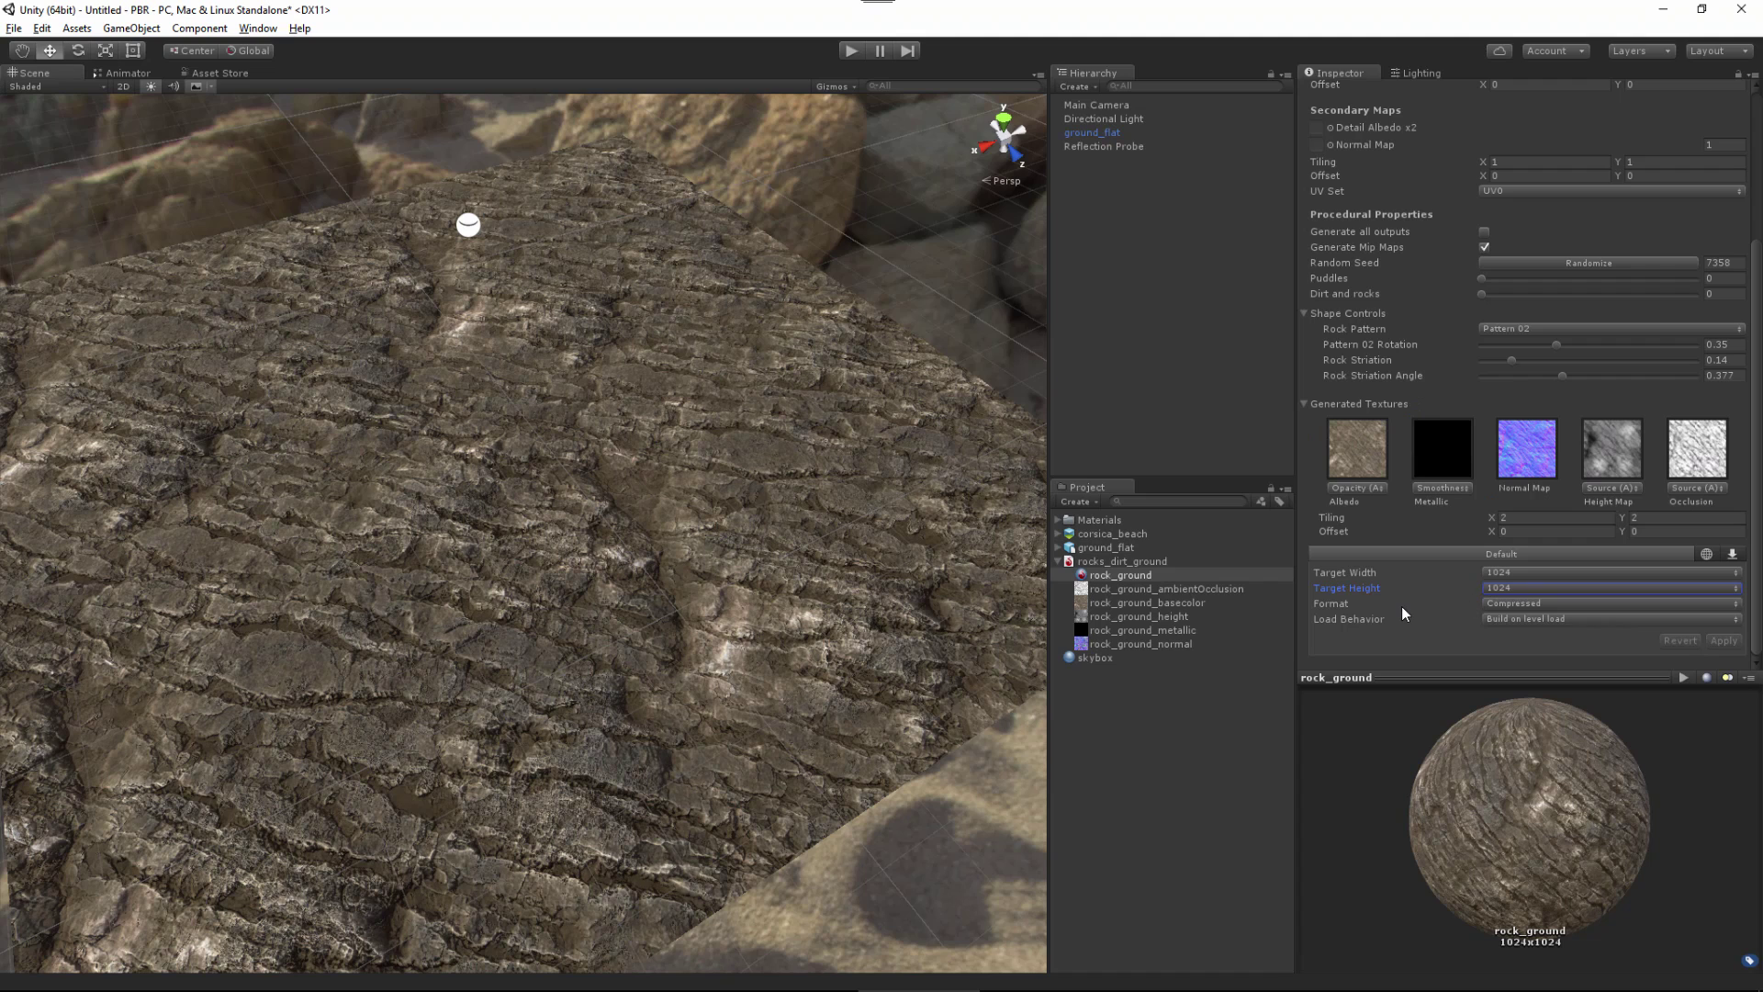
Step: Inspect the Format options, keeping Compressed, and the Load Behavior options
left_click(1510, 605)
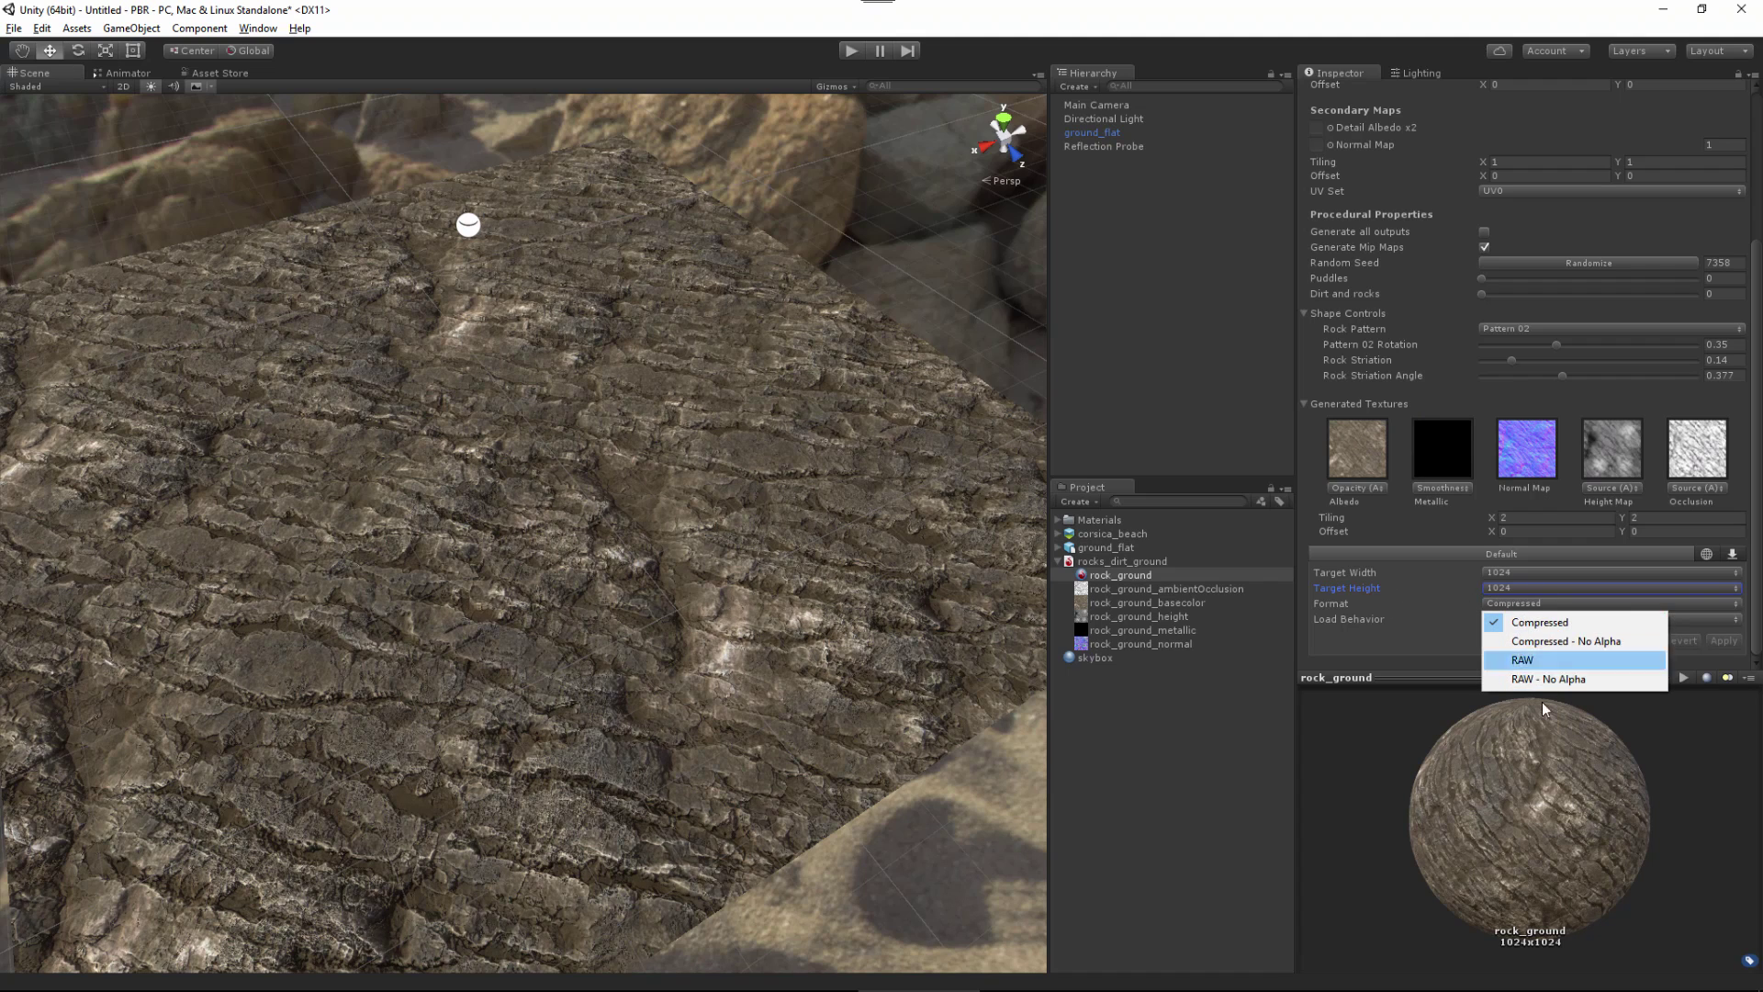
left_click(1336, 628)
left_click(1561, 619)
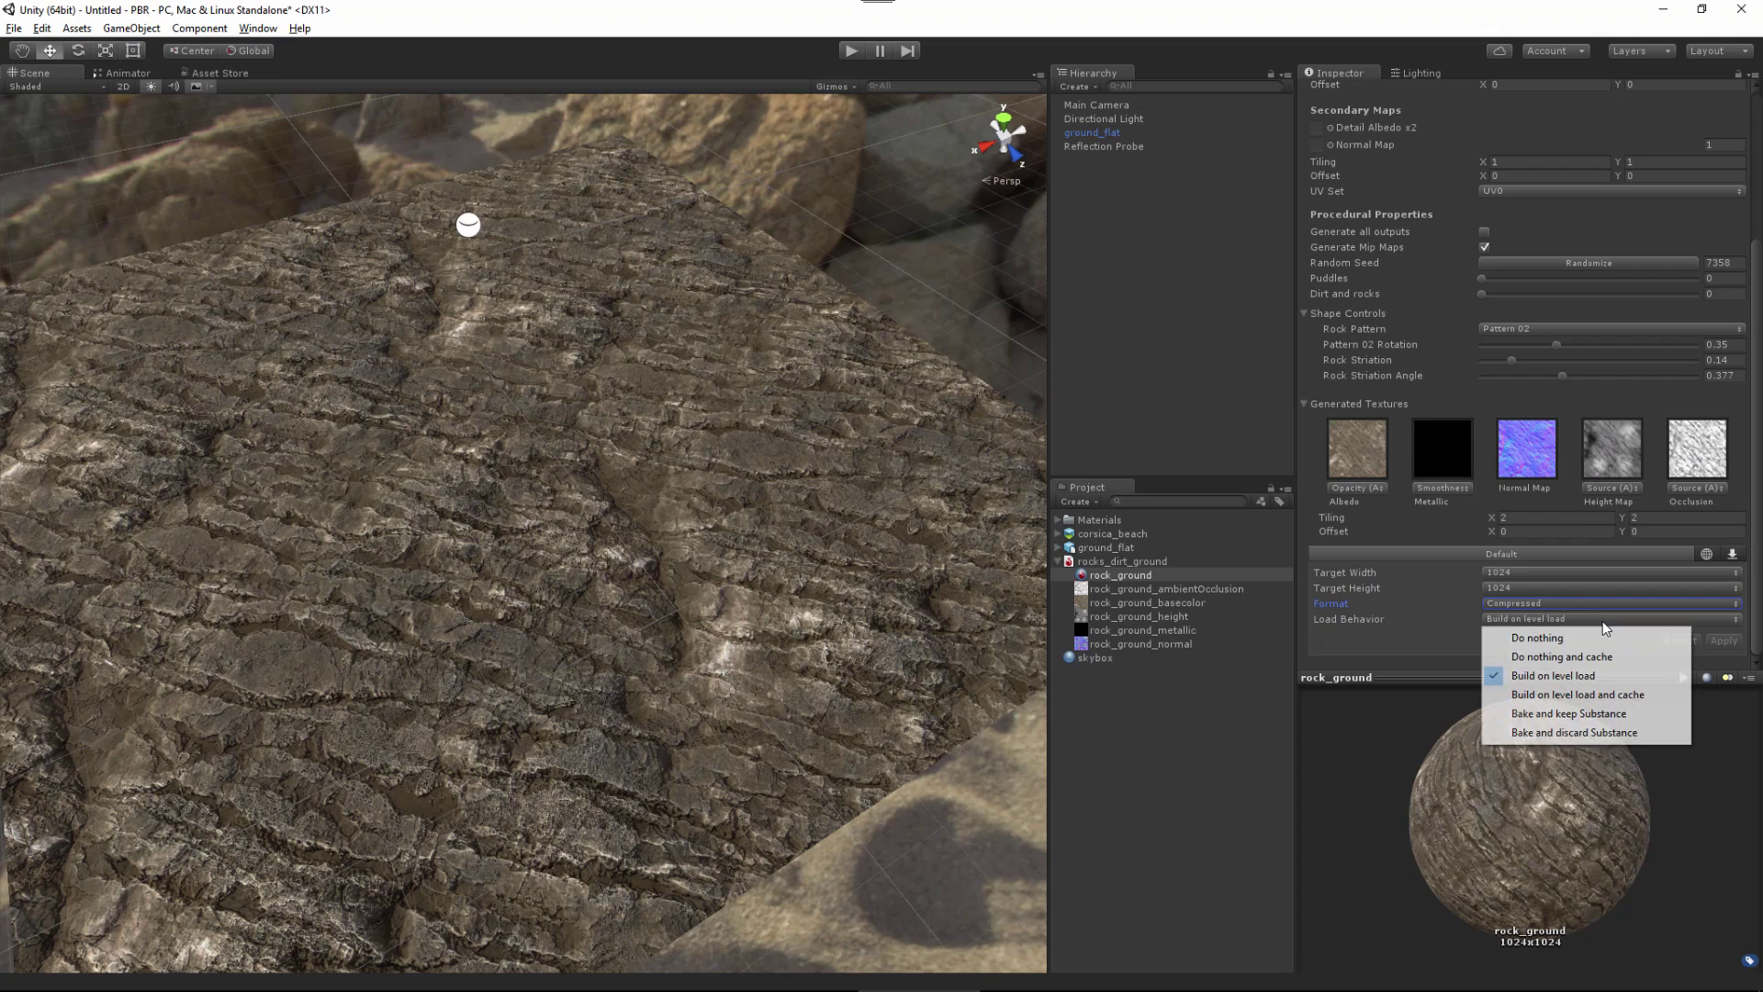